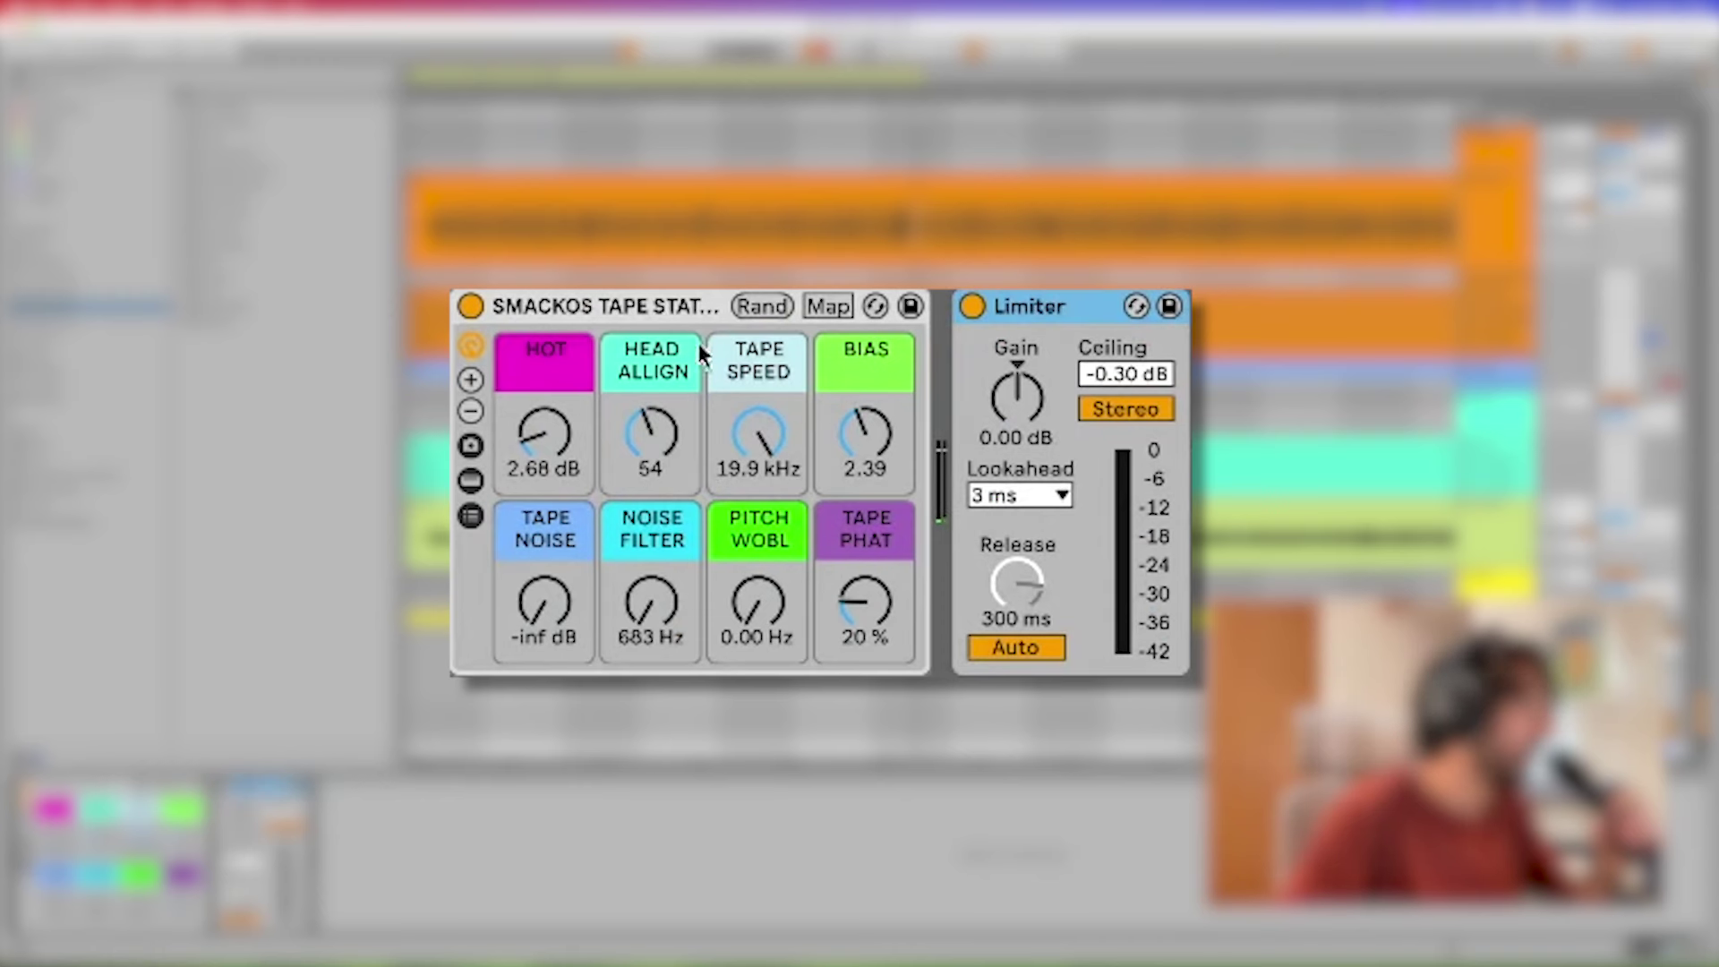
# - Read the Smackos Tape Station section on the Legowelt software page
pyautogui.click(660, 315)
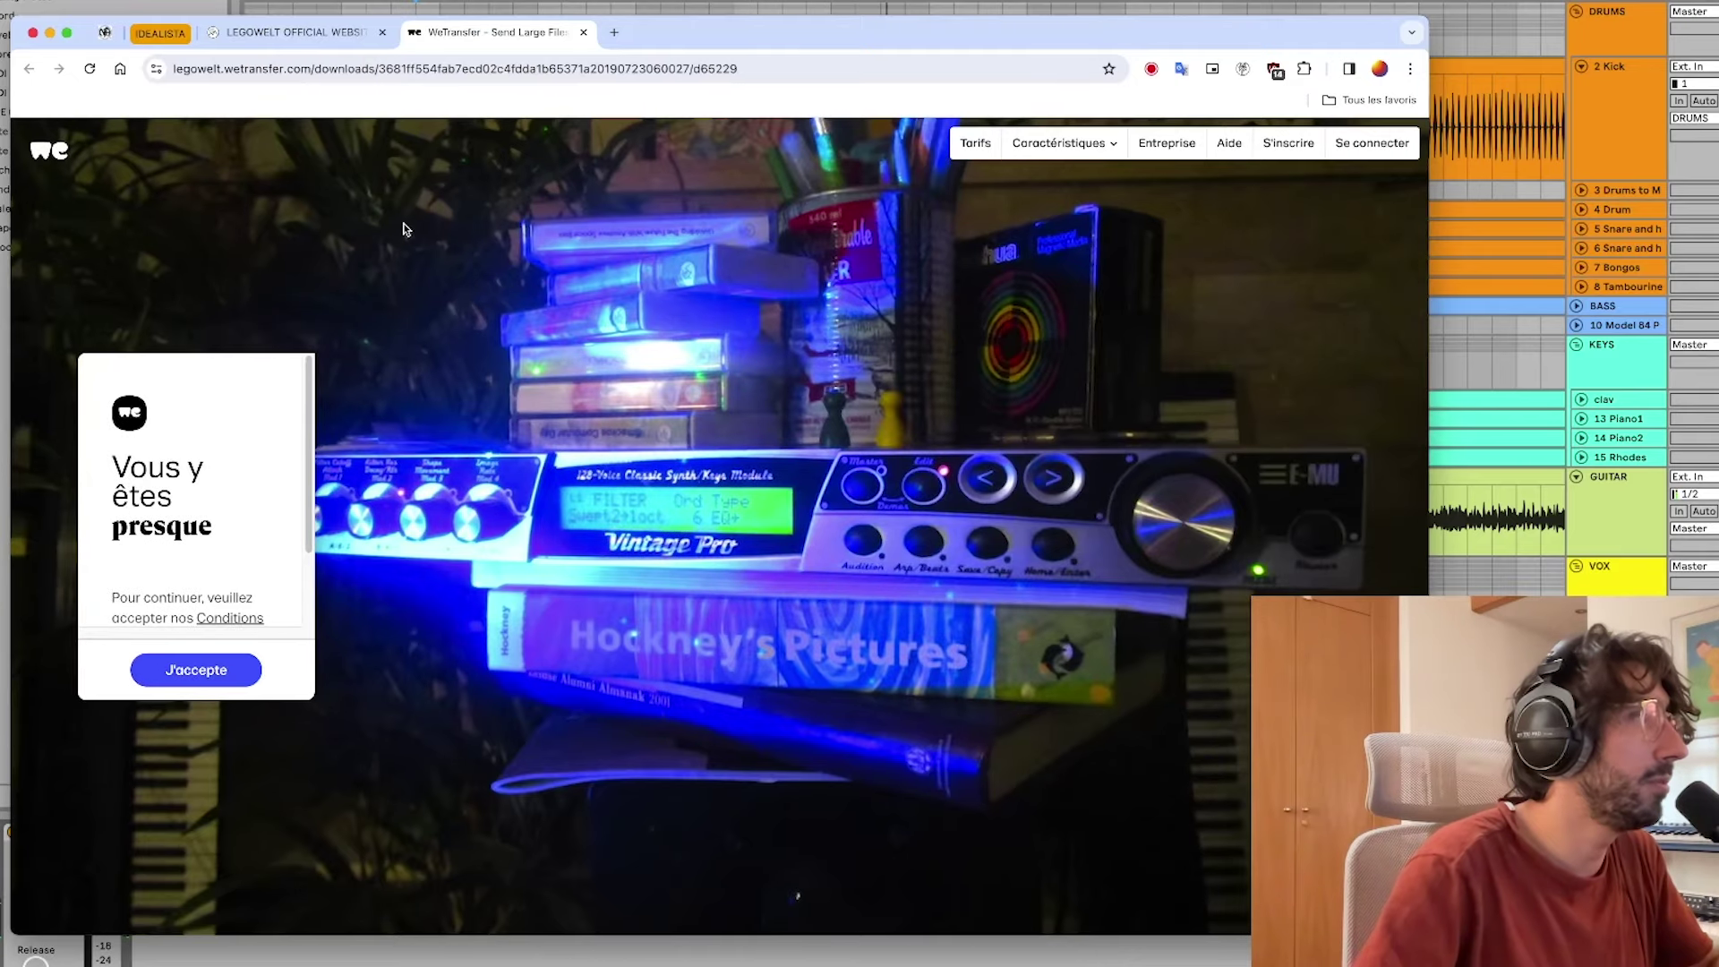
pyautogui.click(302, 33)
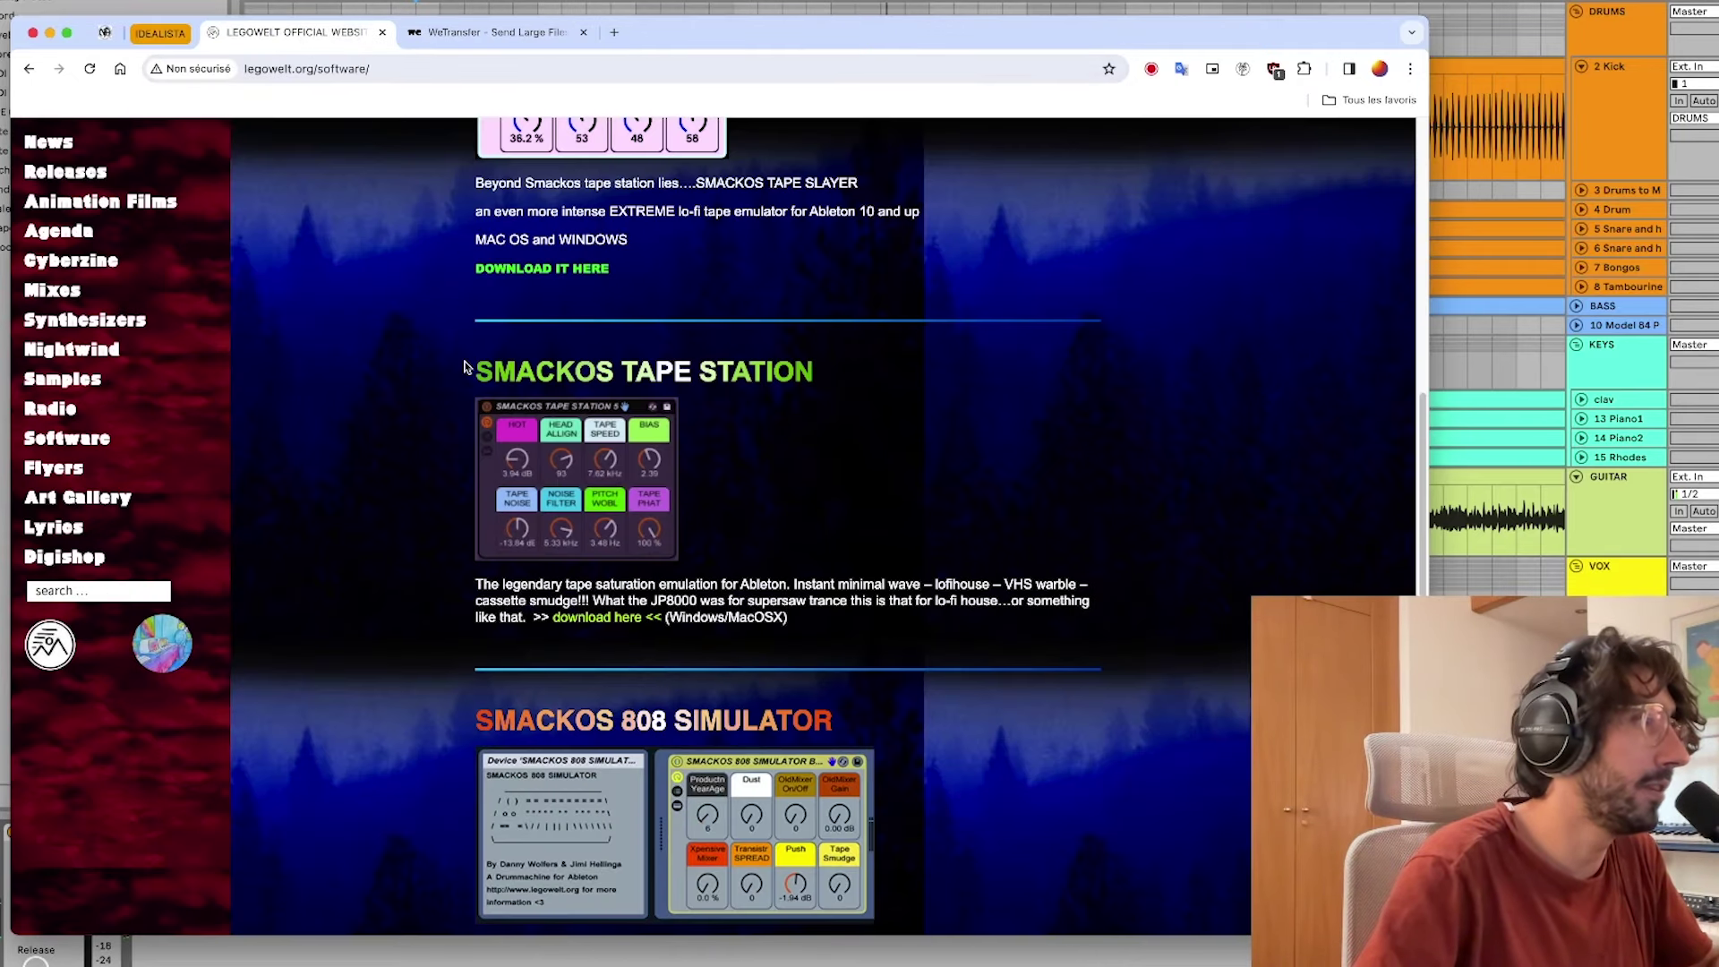
pyautogui.tripleClick(849, 369)
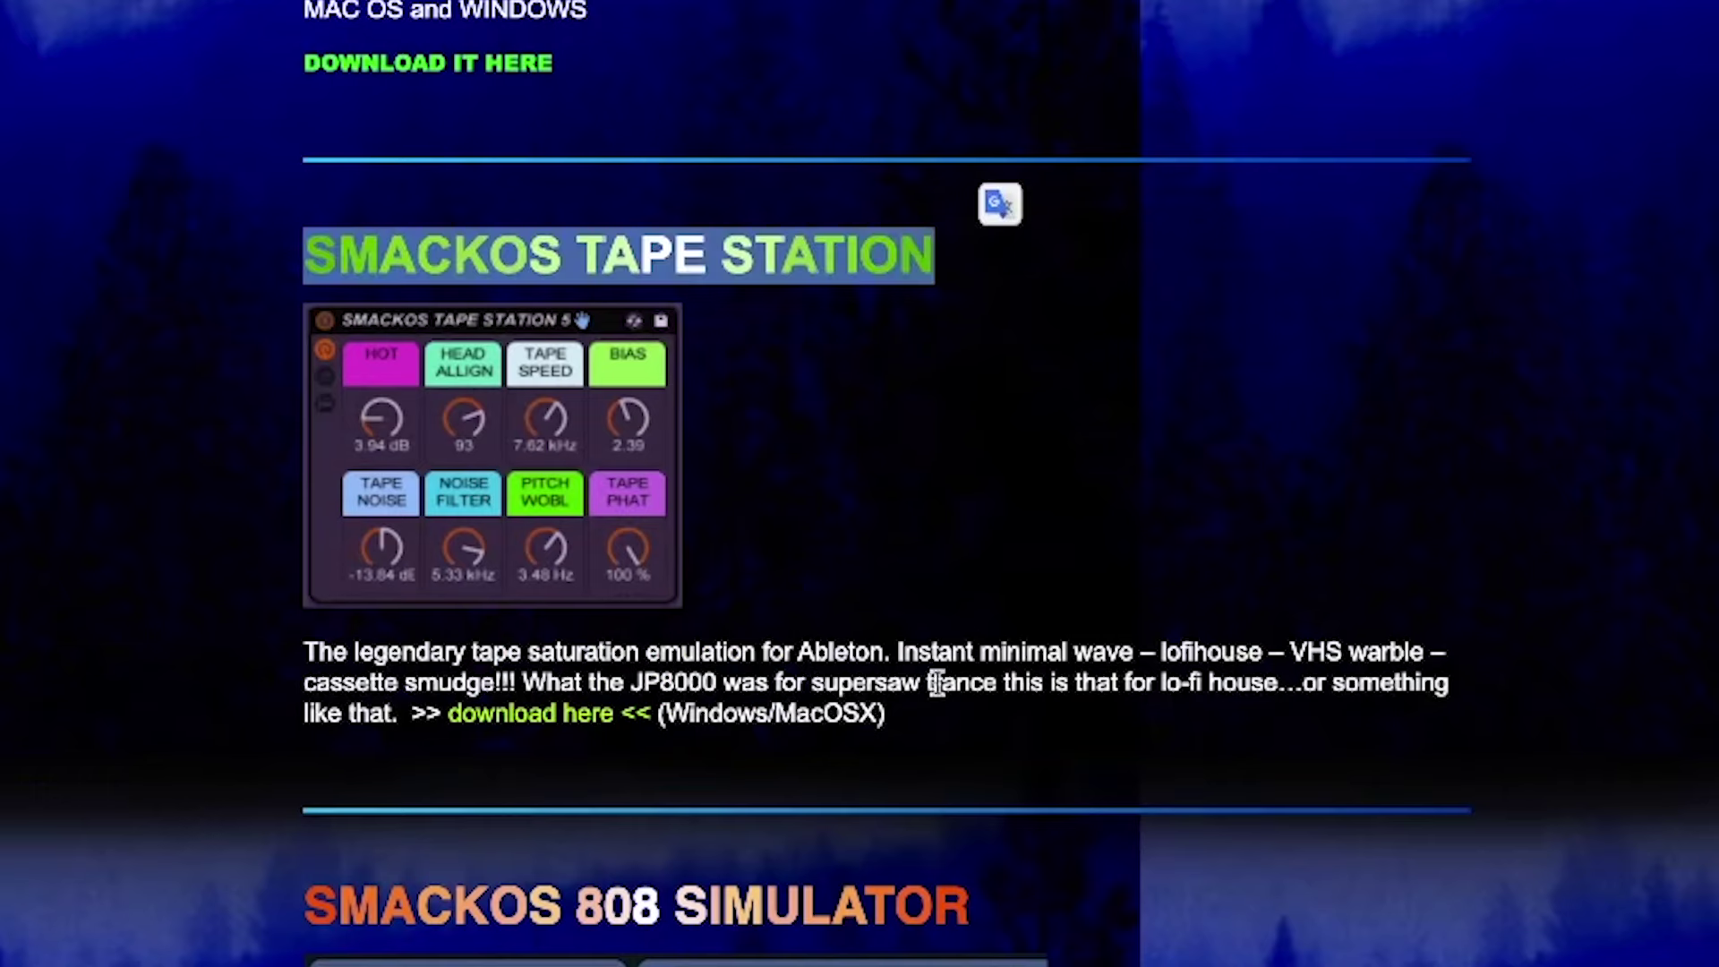
pyautogui.click(932, 674)
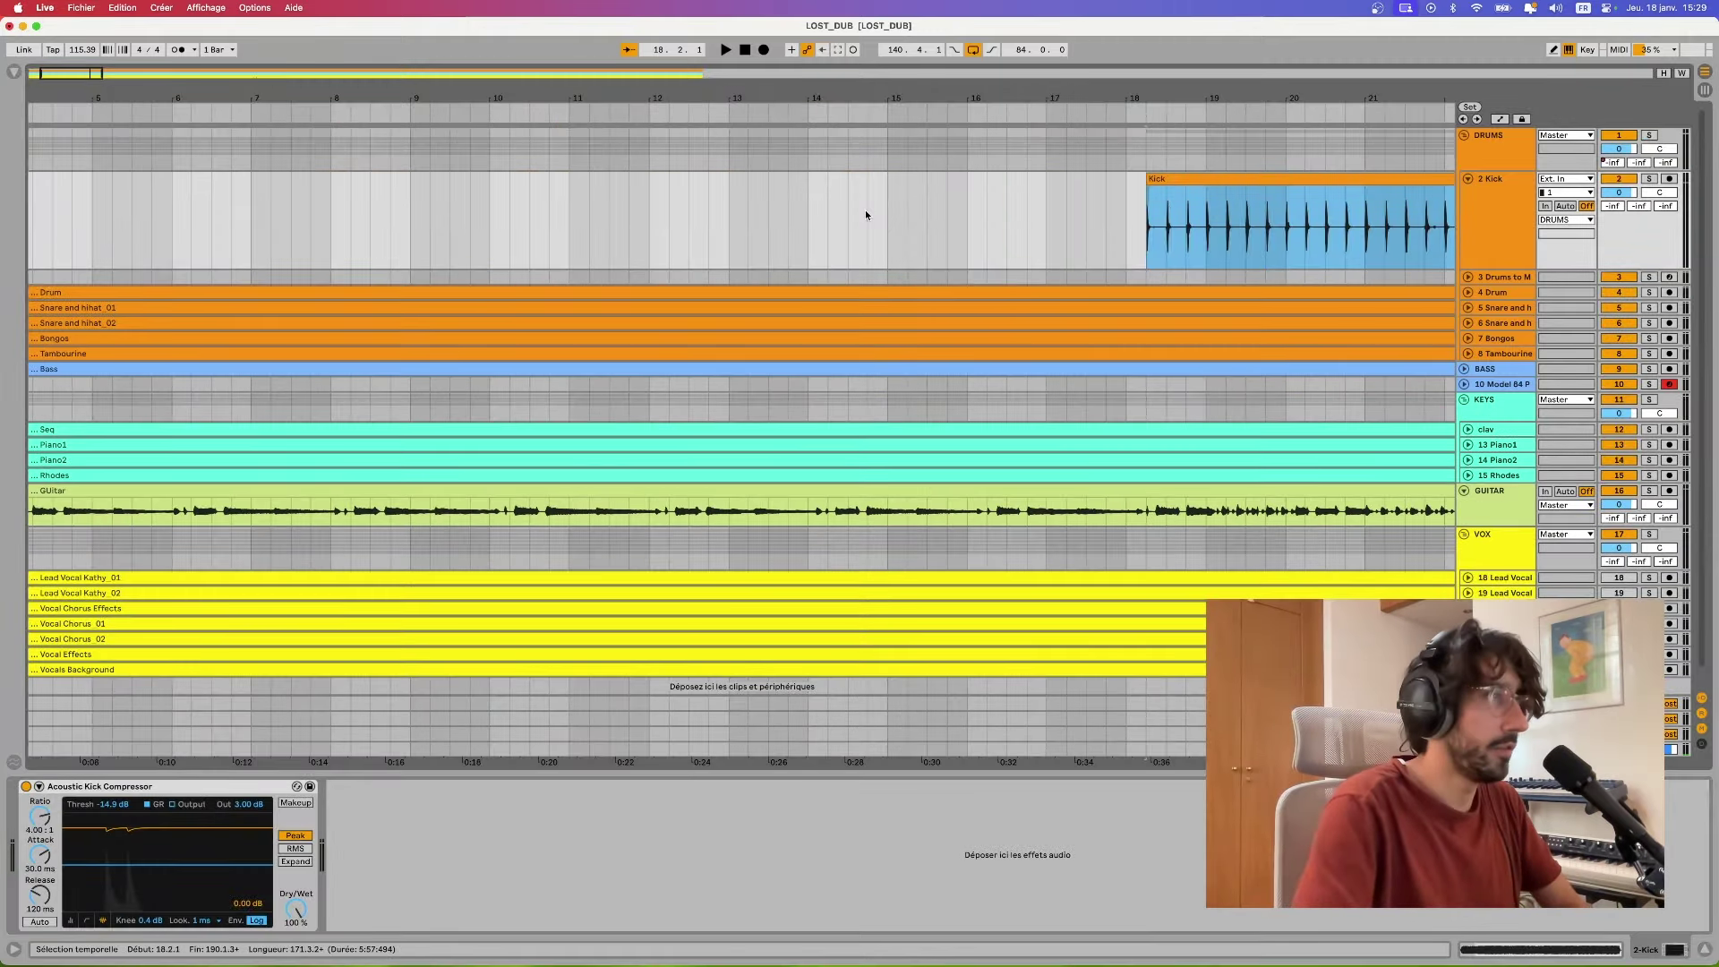
# - Trim the starts of the Drum clip and both Snare and hihat clips to around bar 18, clearing them from the intro
pyautogui.click(854, 213)
pyautogui.press('-')
pyautogui.moveTo(260, 290); pyautogui.dragTo(1119, 292)
pyautogui.moveTo(215, 324); pyautogui.dragTo(1060, 323)
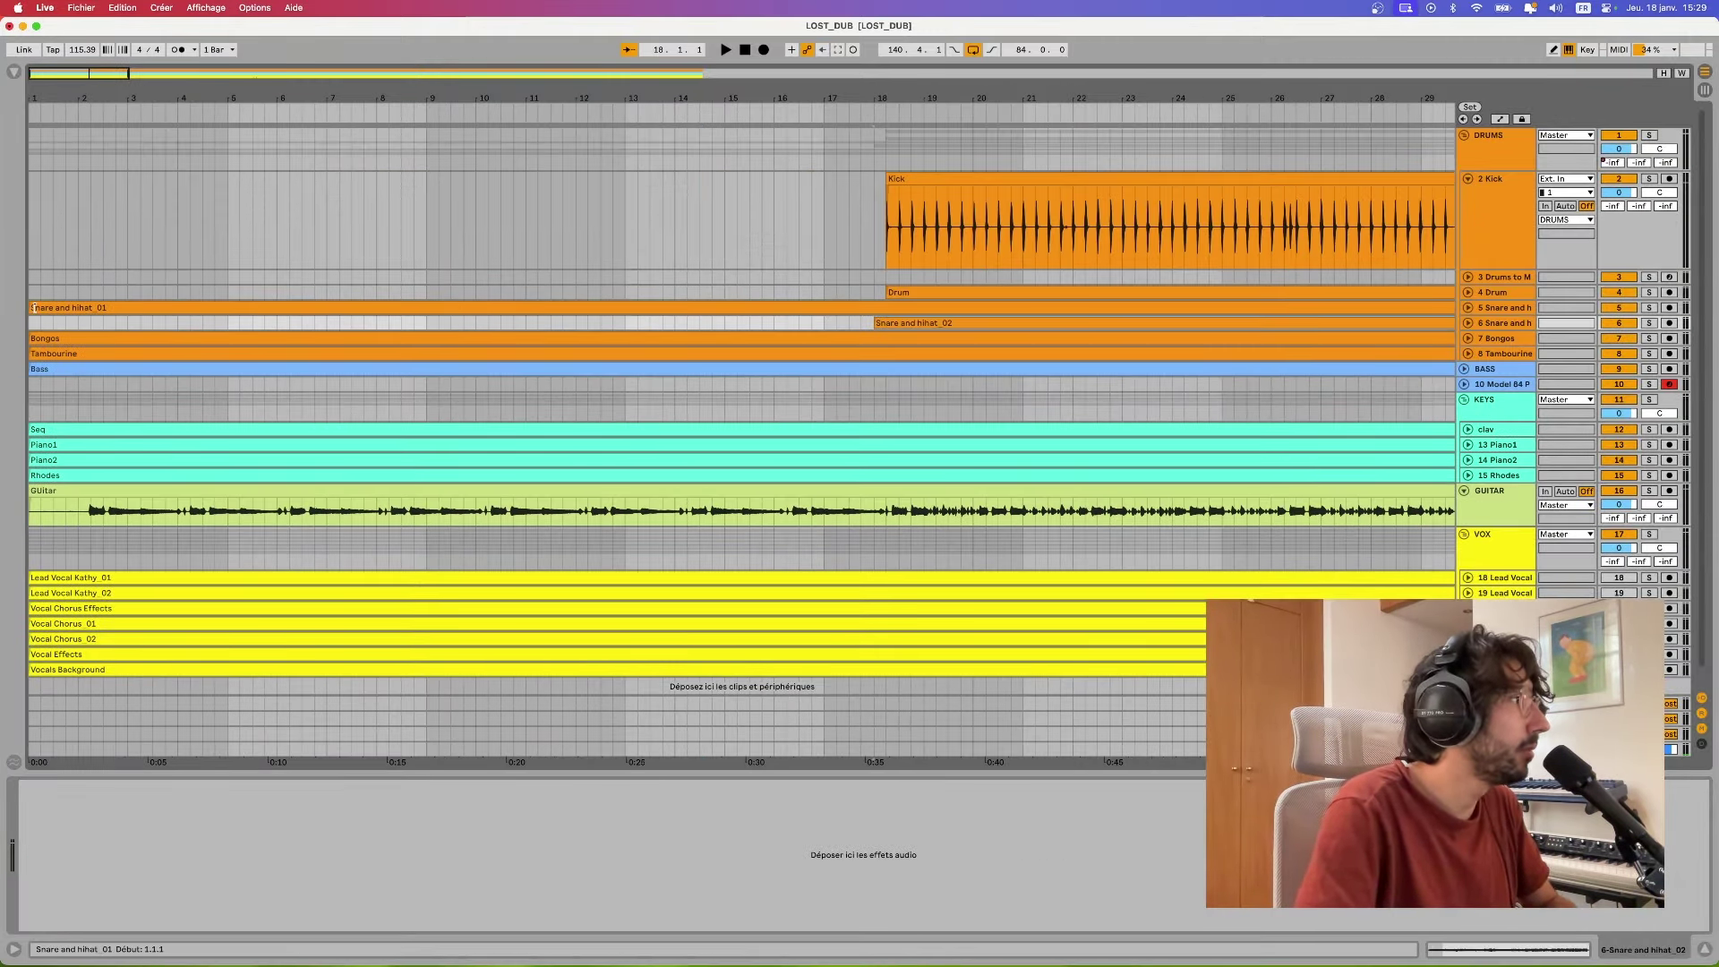
pyautogui.moveTo(33, 308); pyautogui.dragTo(808, 312)
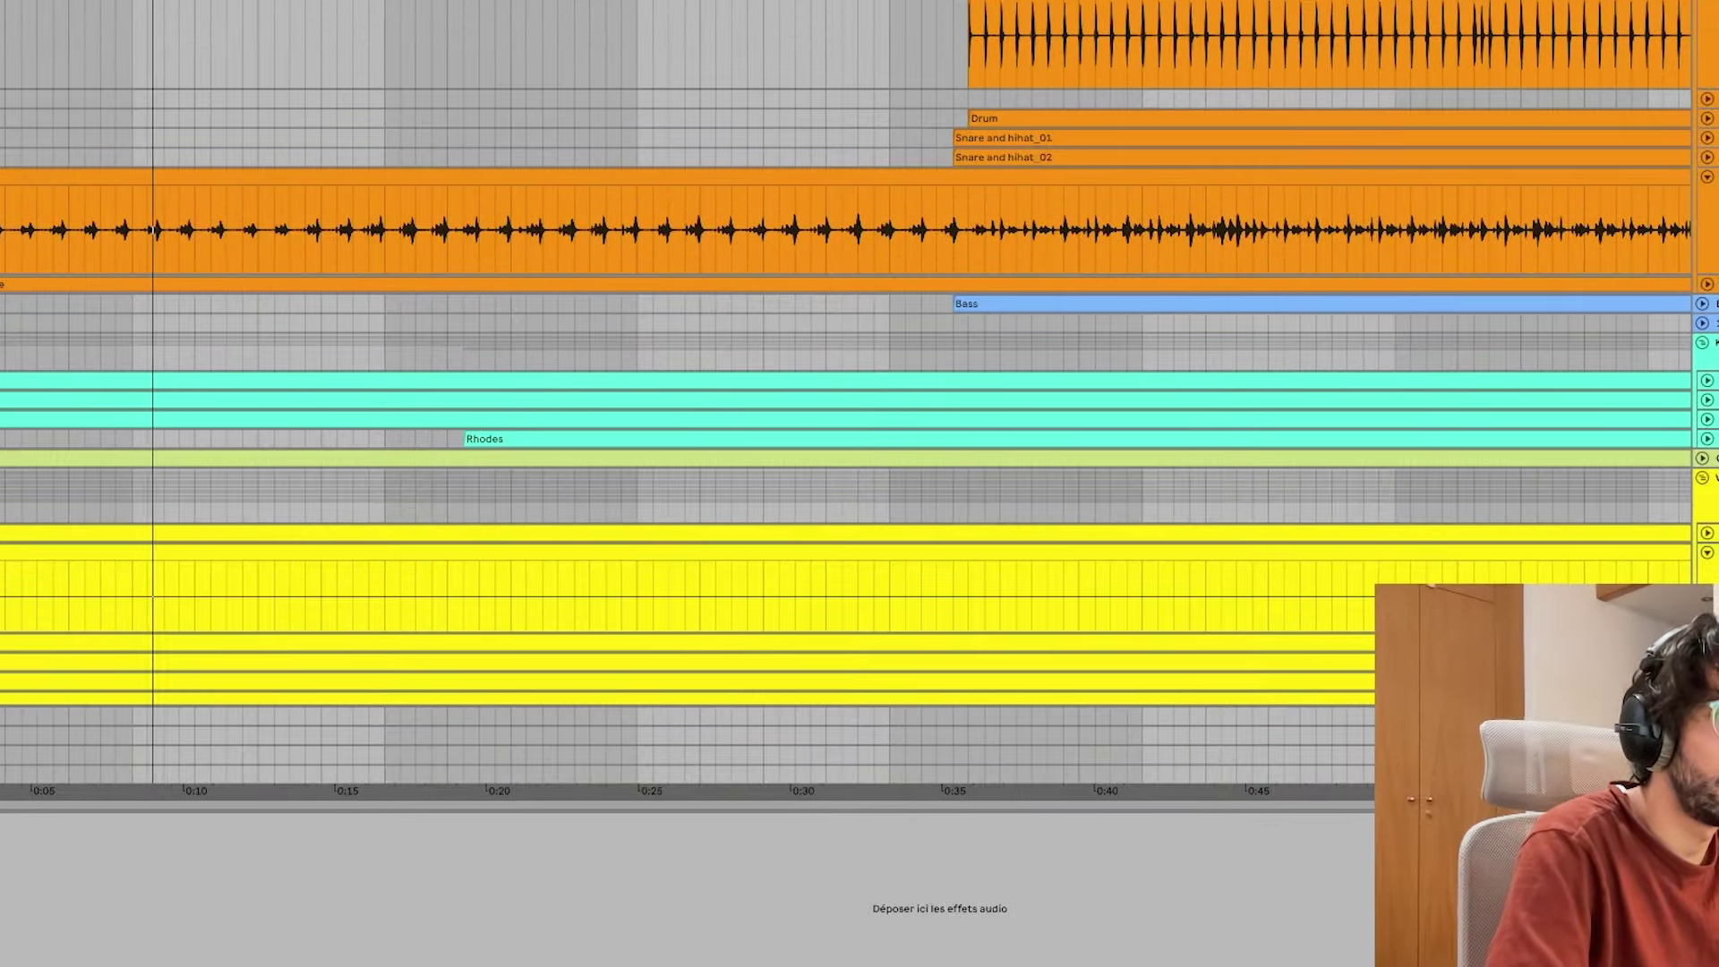
# - Unfold the Vocal Chorus Effects track, trim its second clip to start shortly after the bass entry, and check playback
pyautogui.click(1713, 554)
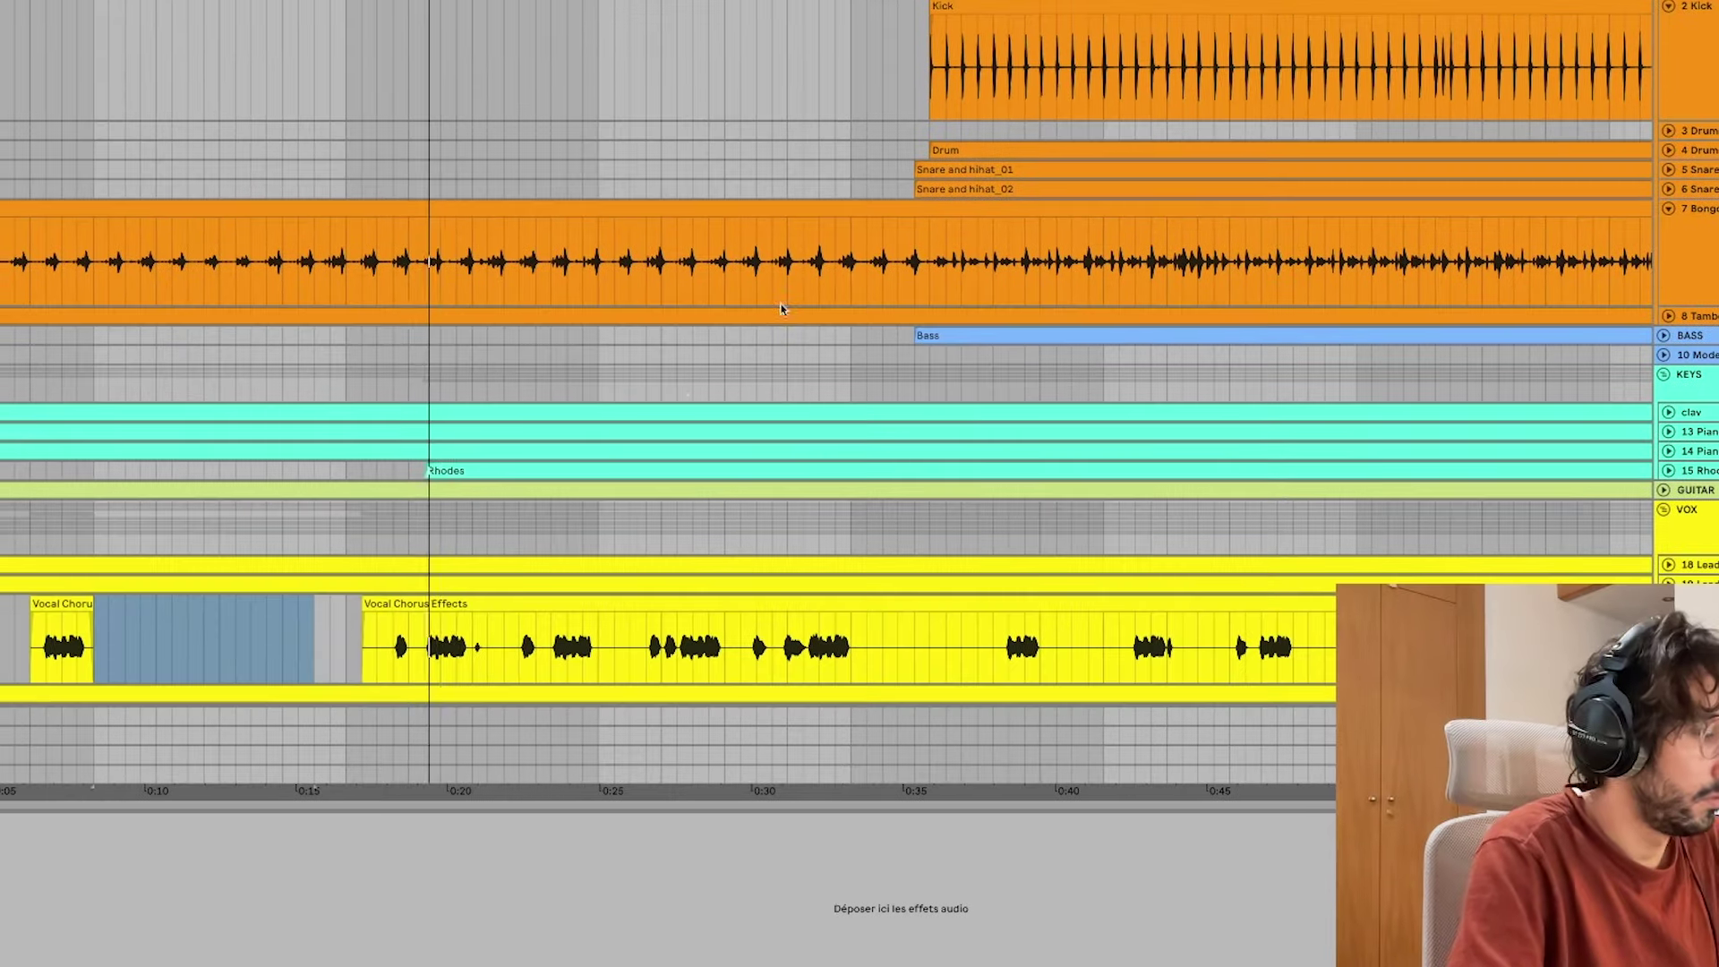
pyautogui.moveTo(337, 603); pyautogui.dragTo(395, 603)
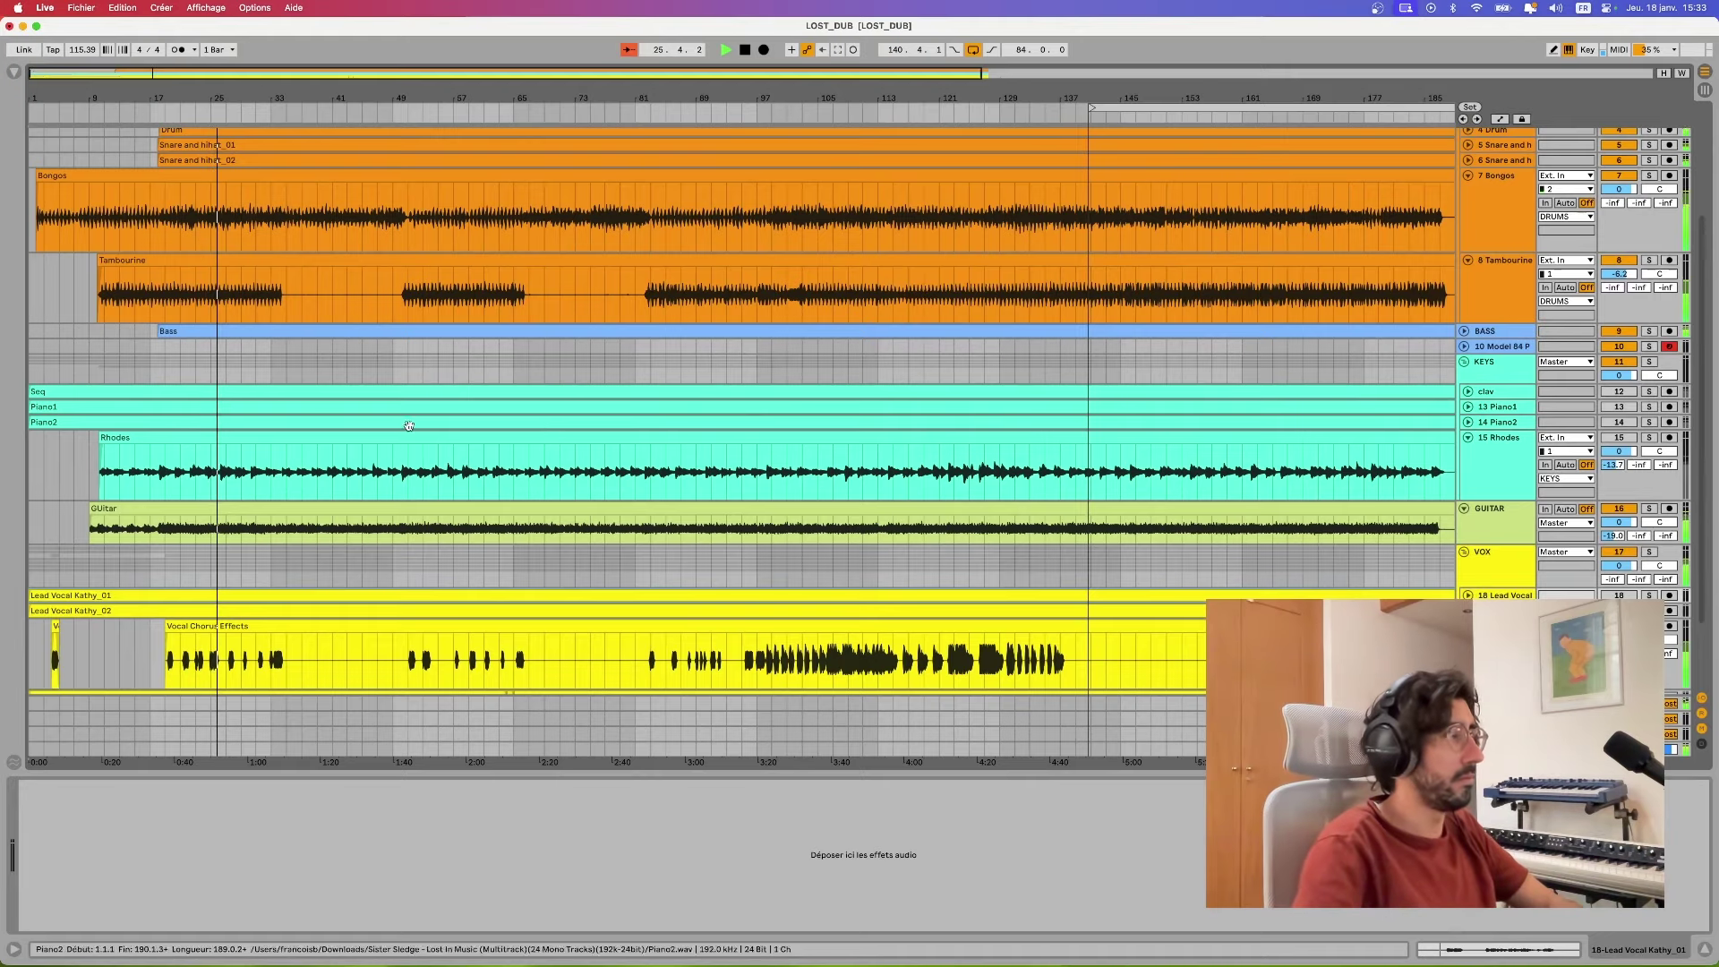
pyautogui.press('space')
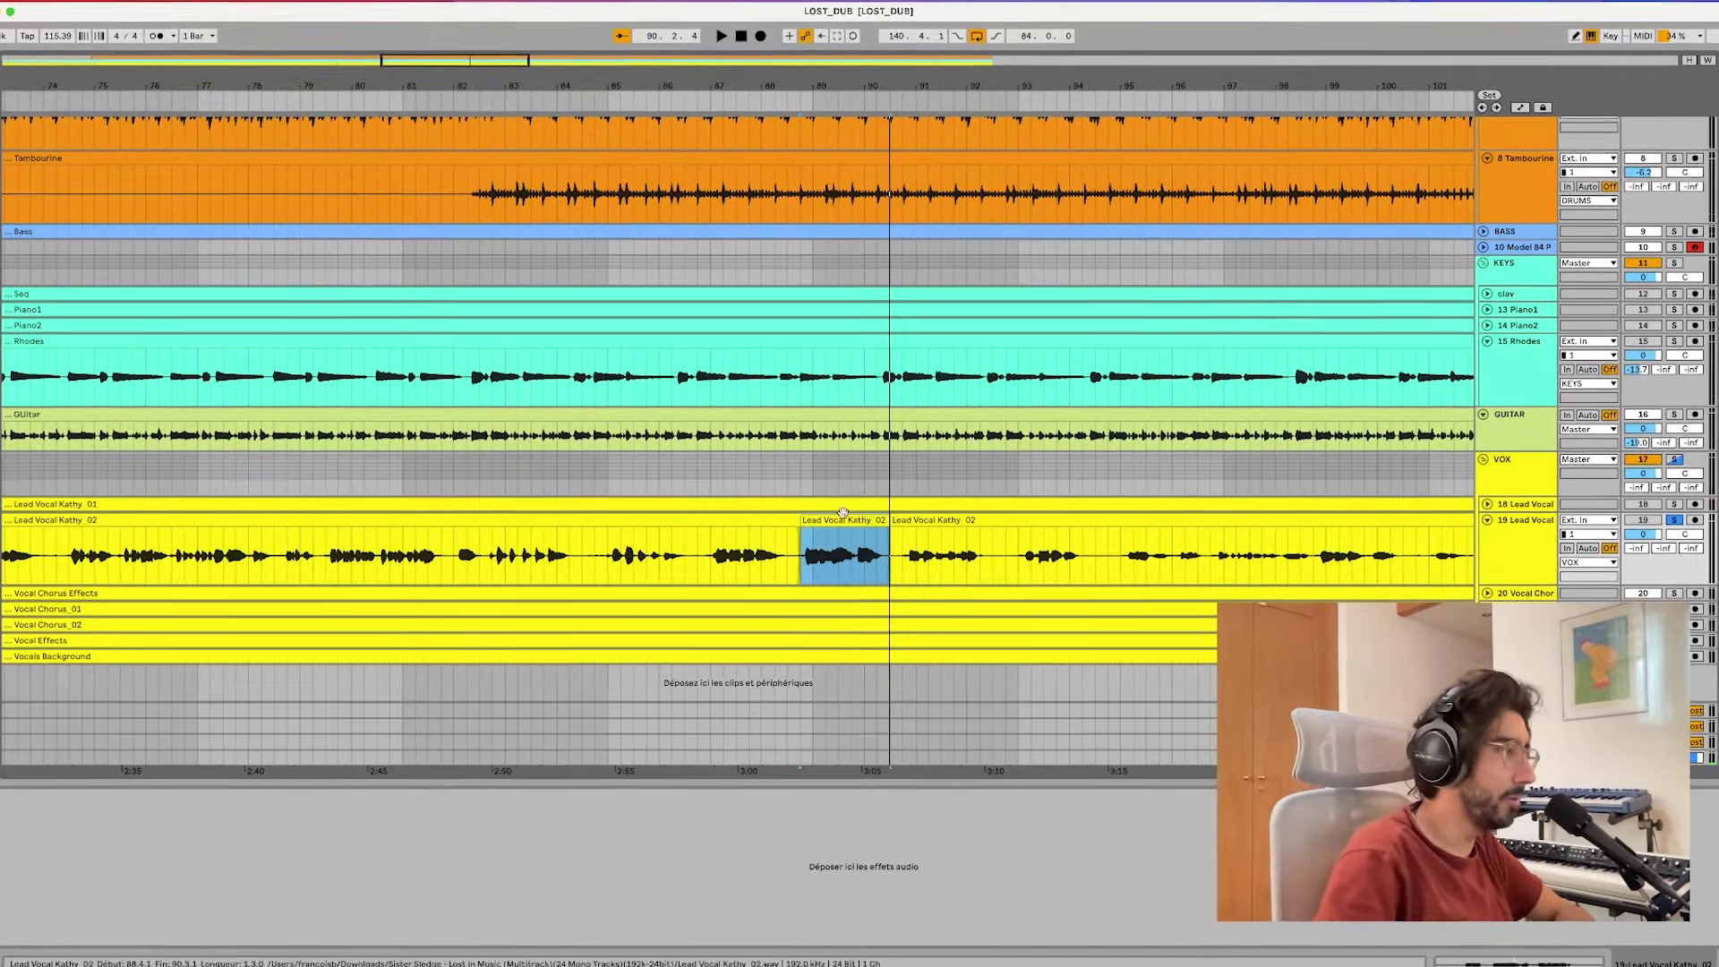
# - Place the copied lead vocal phrase on the Vocal Chorus Effects track at about 0:06 and trim the start of the Lead Vocal 02 clip
pyautogui.hscroll(-20, 868, 522)
pyautogui.hscroll(-5, 606, 537)
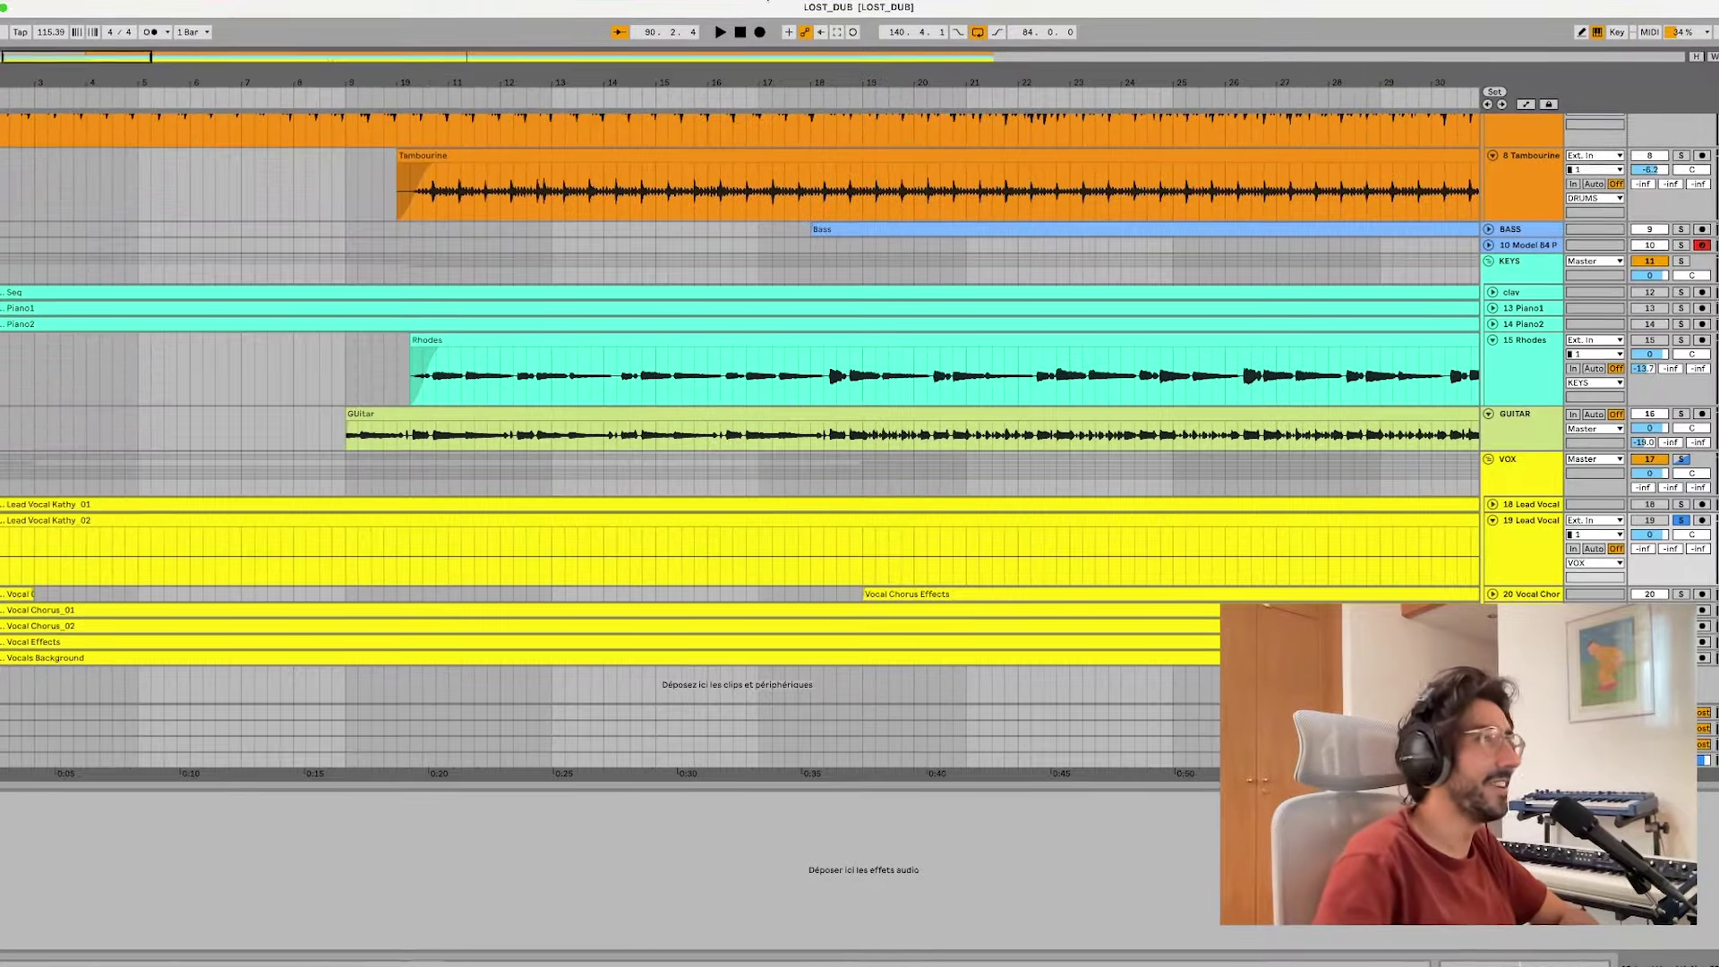
pyautogui.moveTo(112, 33); pyautogui.dragTo(111, 50)
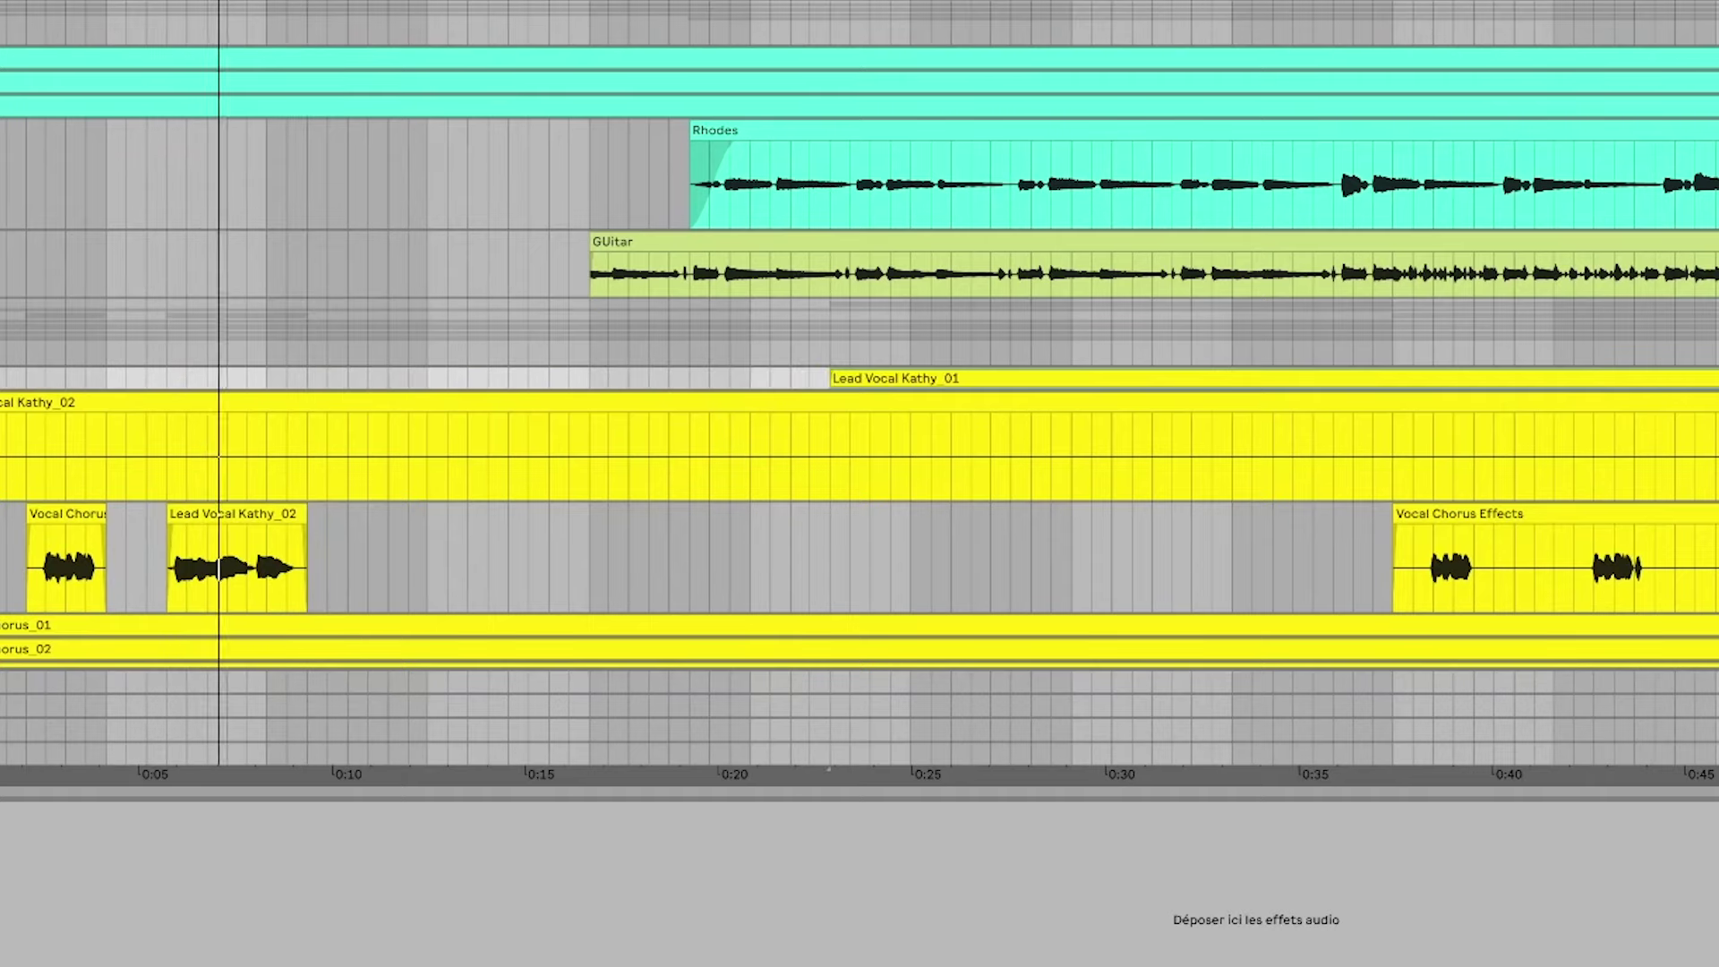
pyautogui.moveTo(0, 421); pyautogui.dragTo(478, 420)
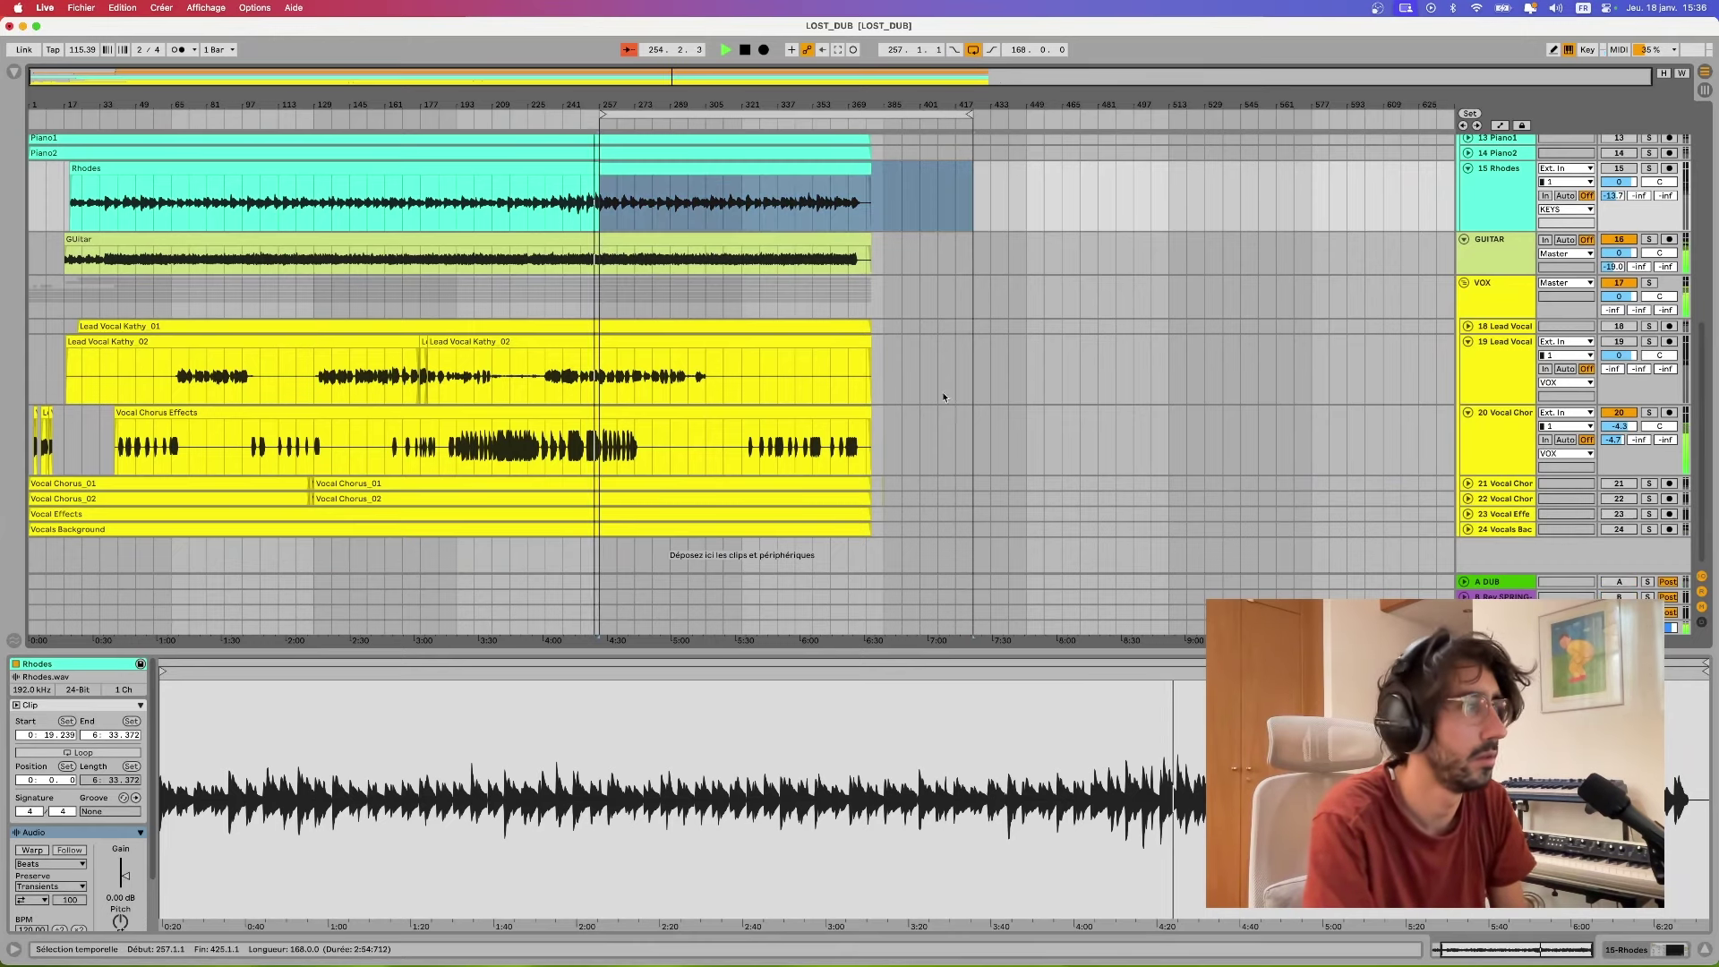
# - Listen through the middle of the song and select the Lead Vocal 02 phrase from bar 233 to bar 241
pyautogui.click(720, 305)
pyautogui.press('+')
pyautogui.press('+')
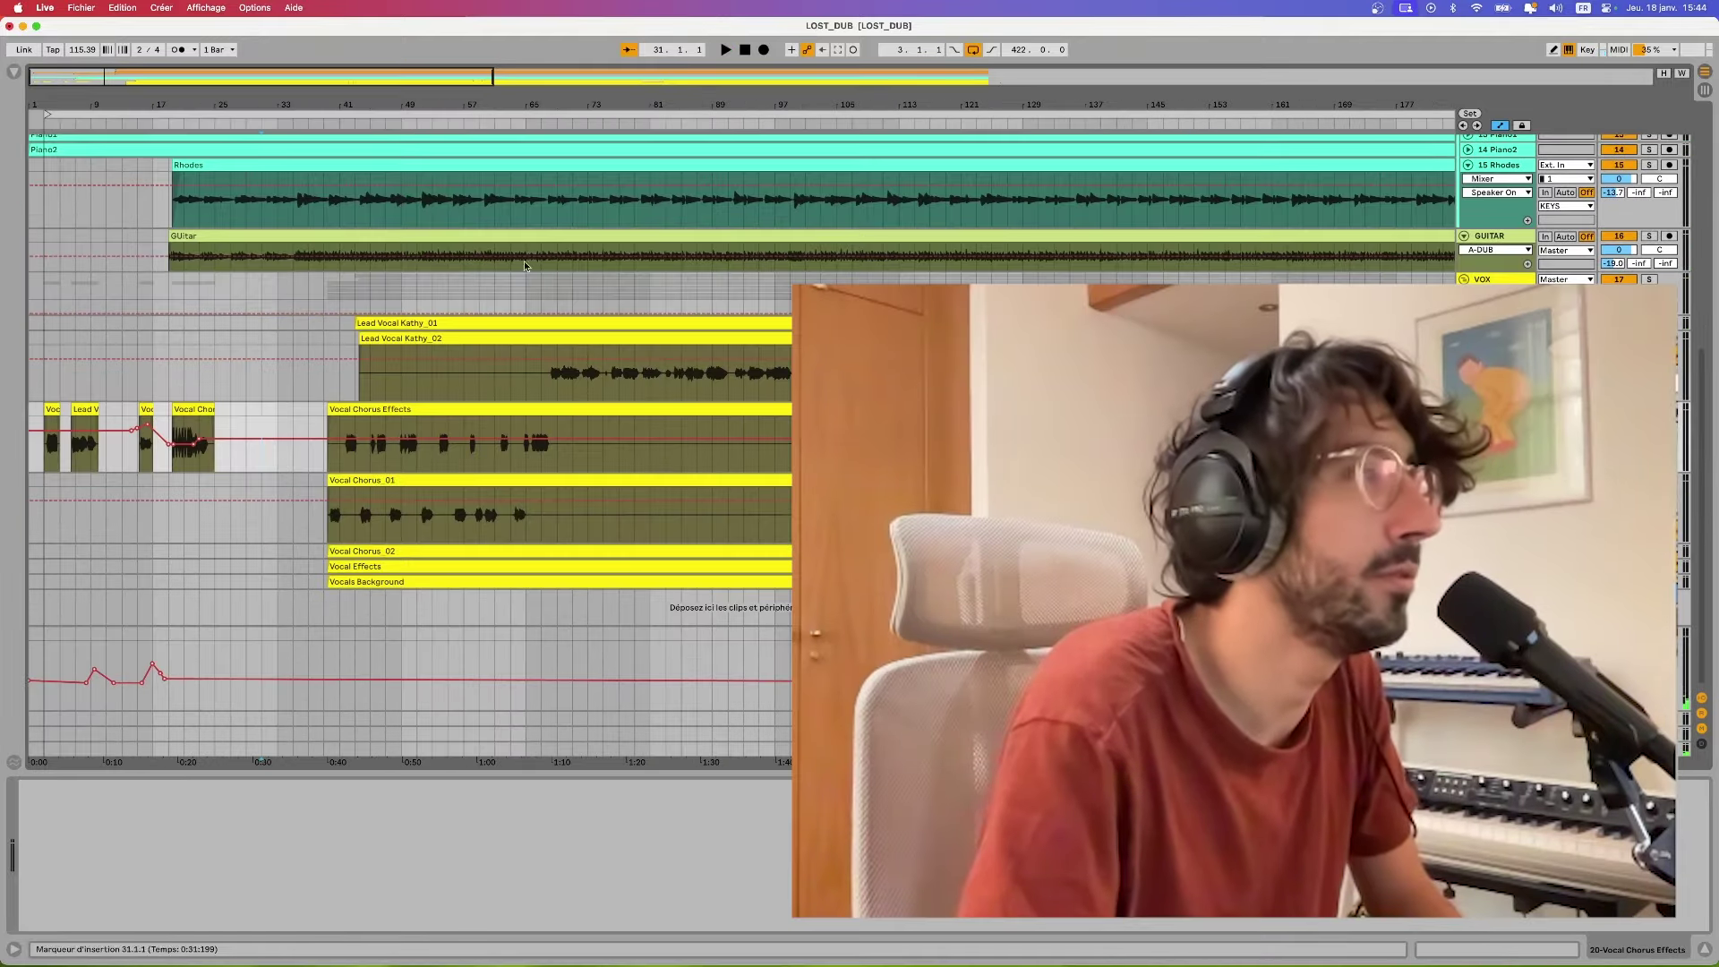
pyautogui.hscroll(10, 911, 154)
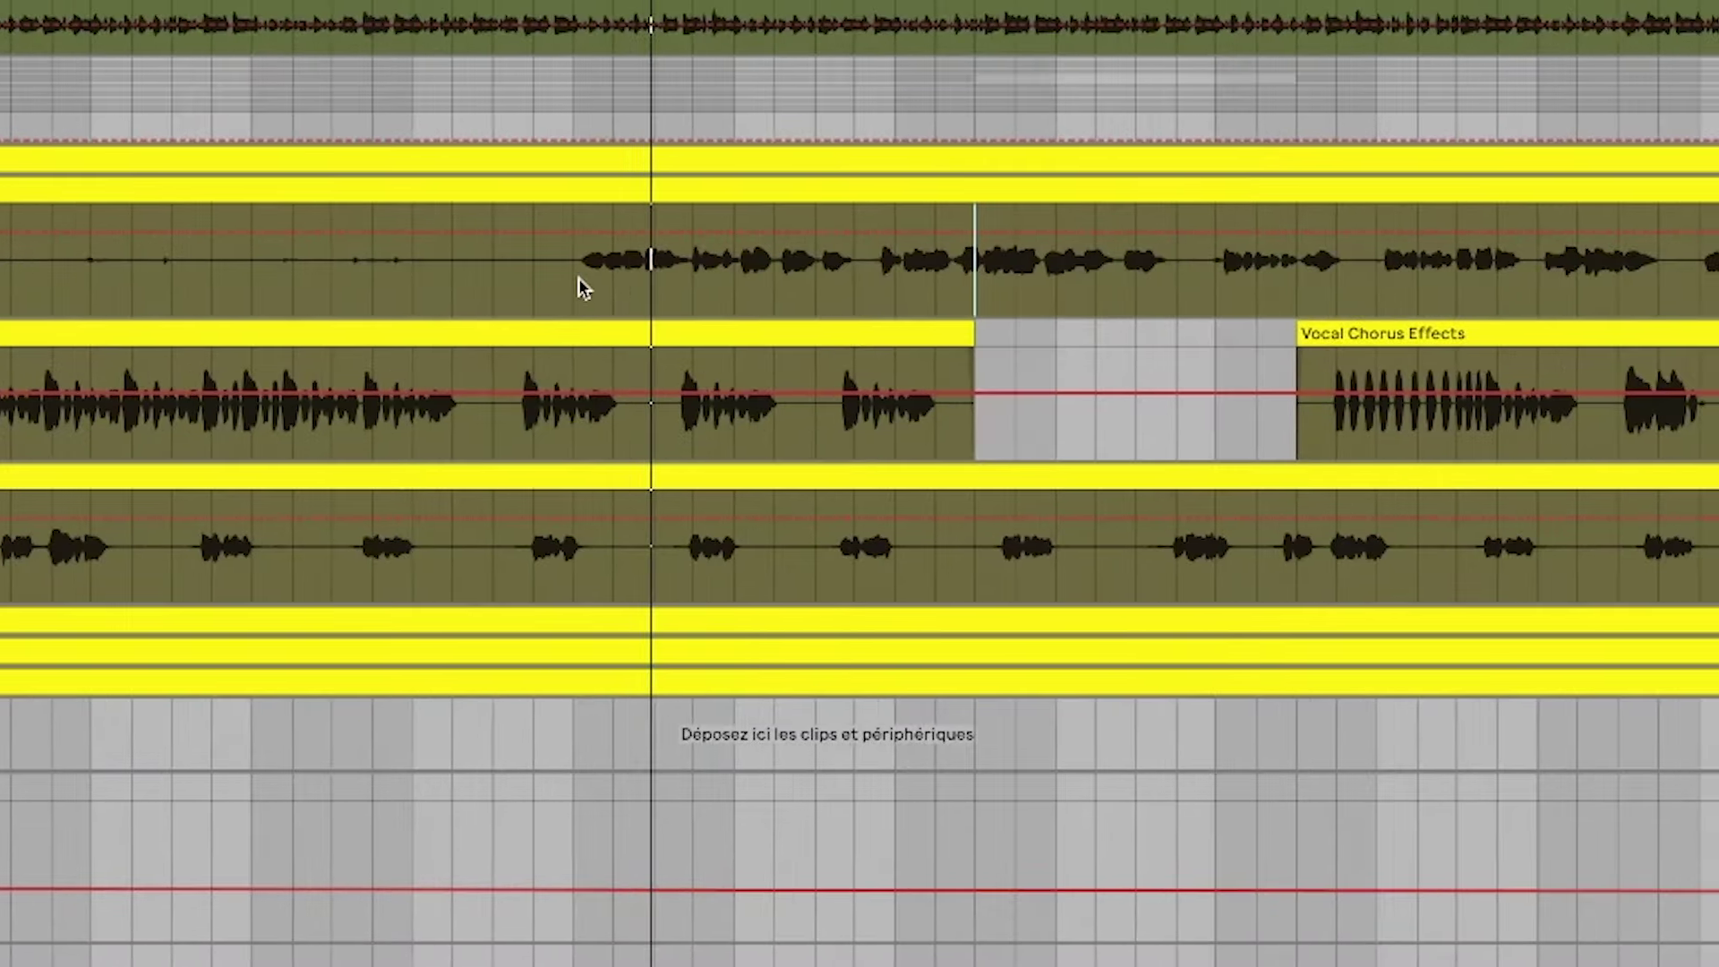
pyautogui.press('+')
pyautogui.press('space')
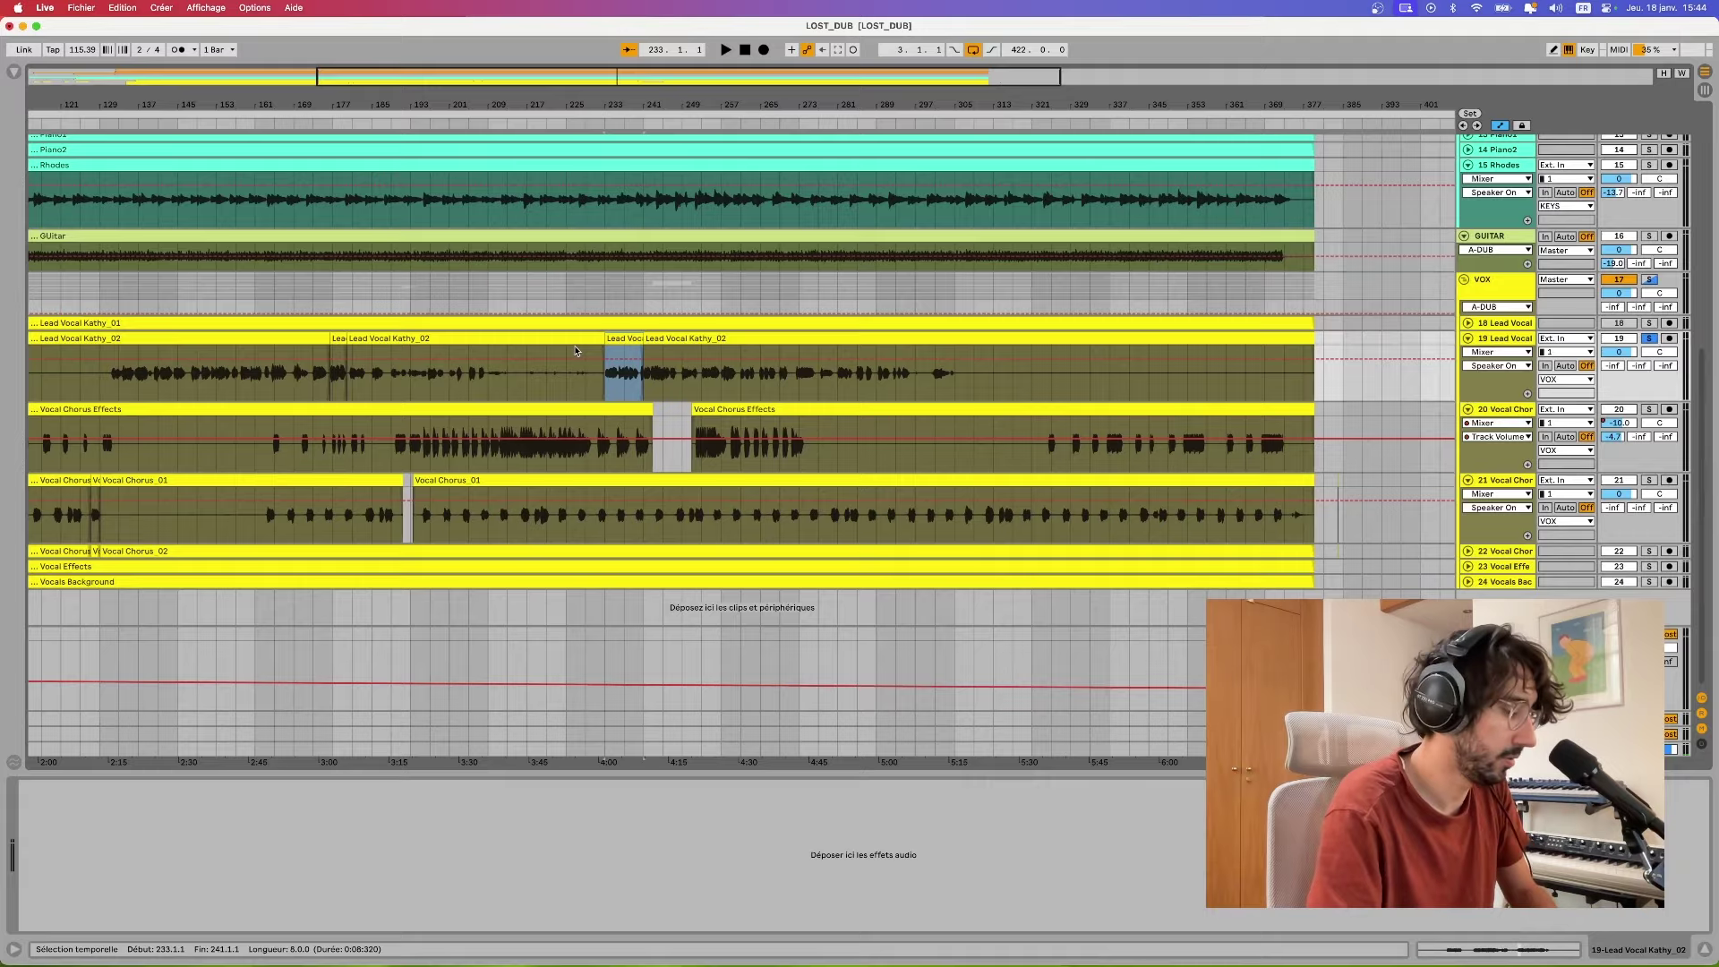
# - Hide the automation and extend the copied lead vocal clip in the intro to end shortly before bar 37
pyautogui.press('a')
pyautogui.hscroll(-8, 580, 346)
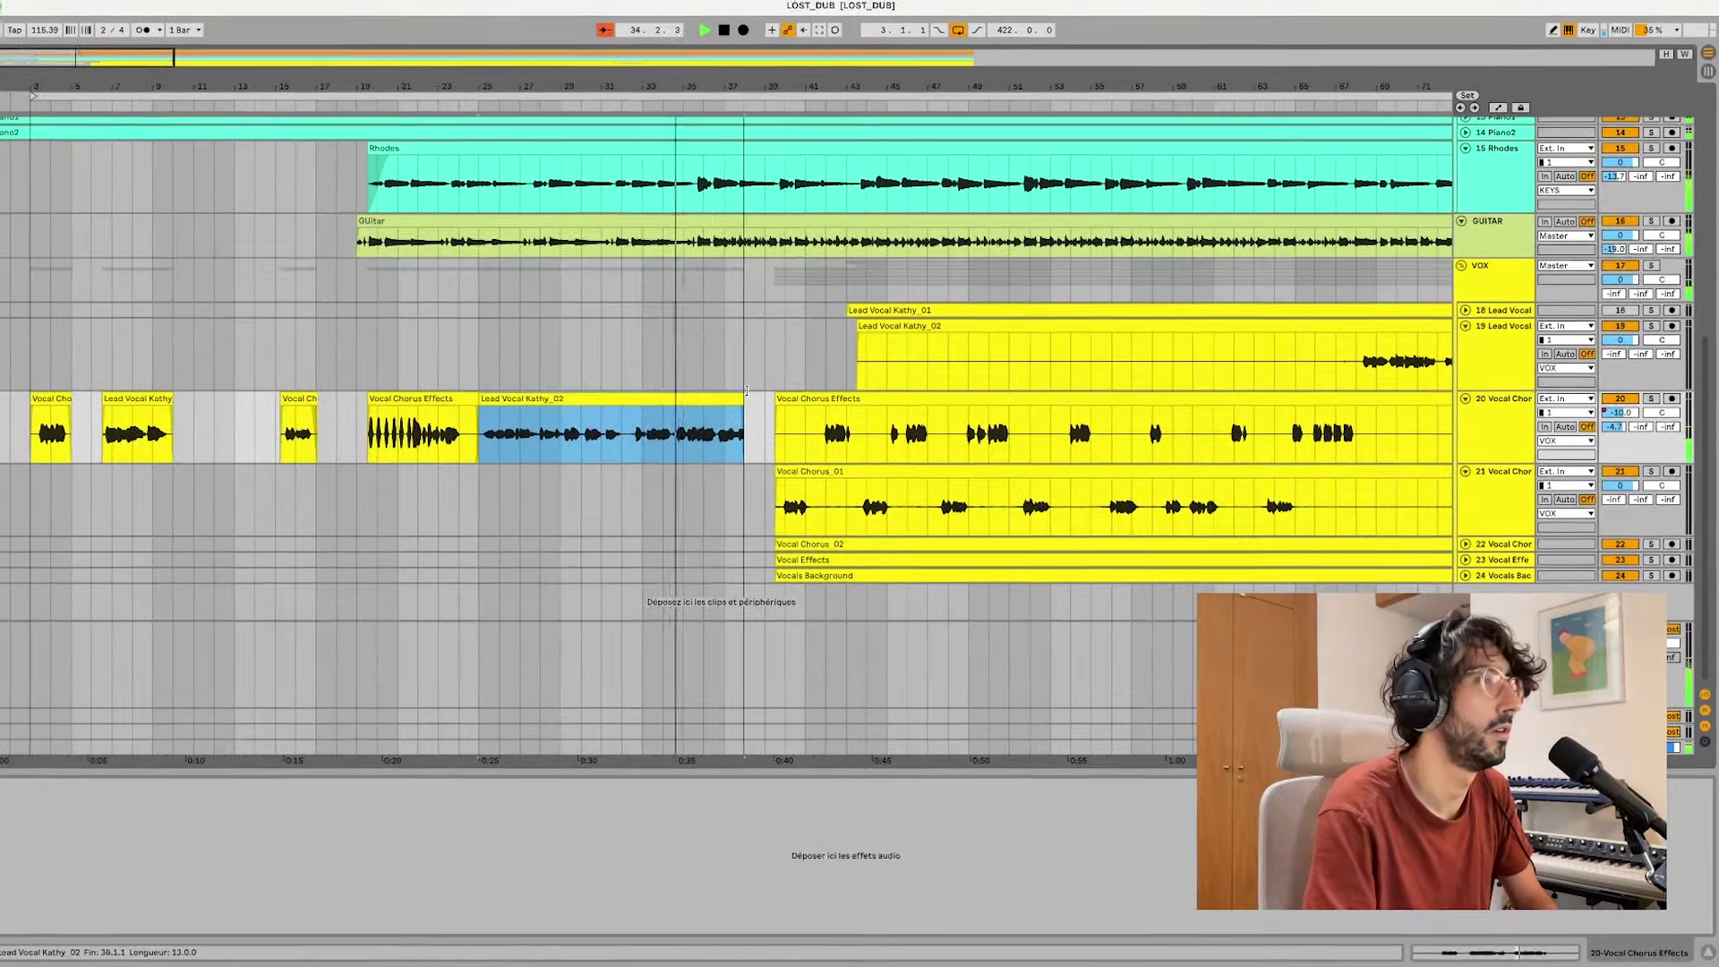
pyautogui.moveTo(747, 391); pyautogui.dragTo(756, 386)
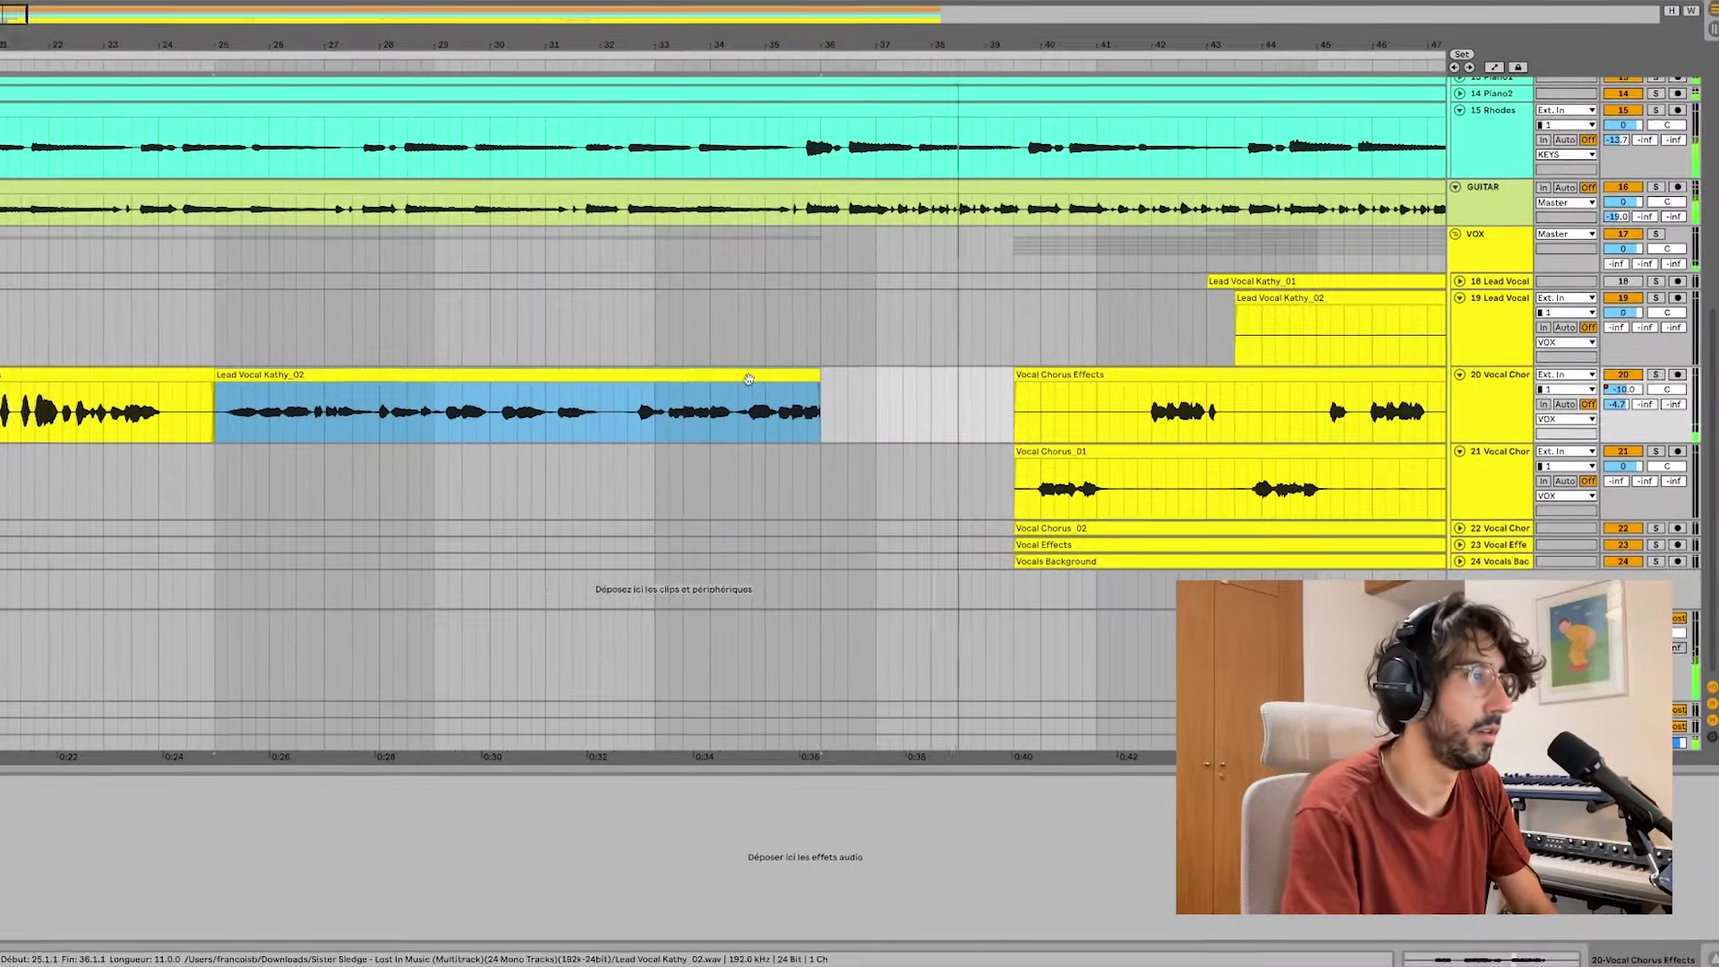
pyautogui.moveTo(818, 377); pyautogui.dragTo(866, 377)
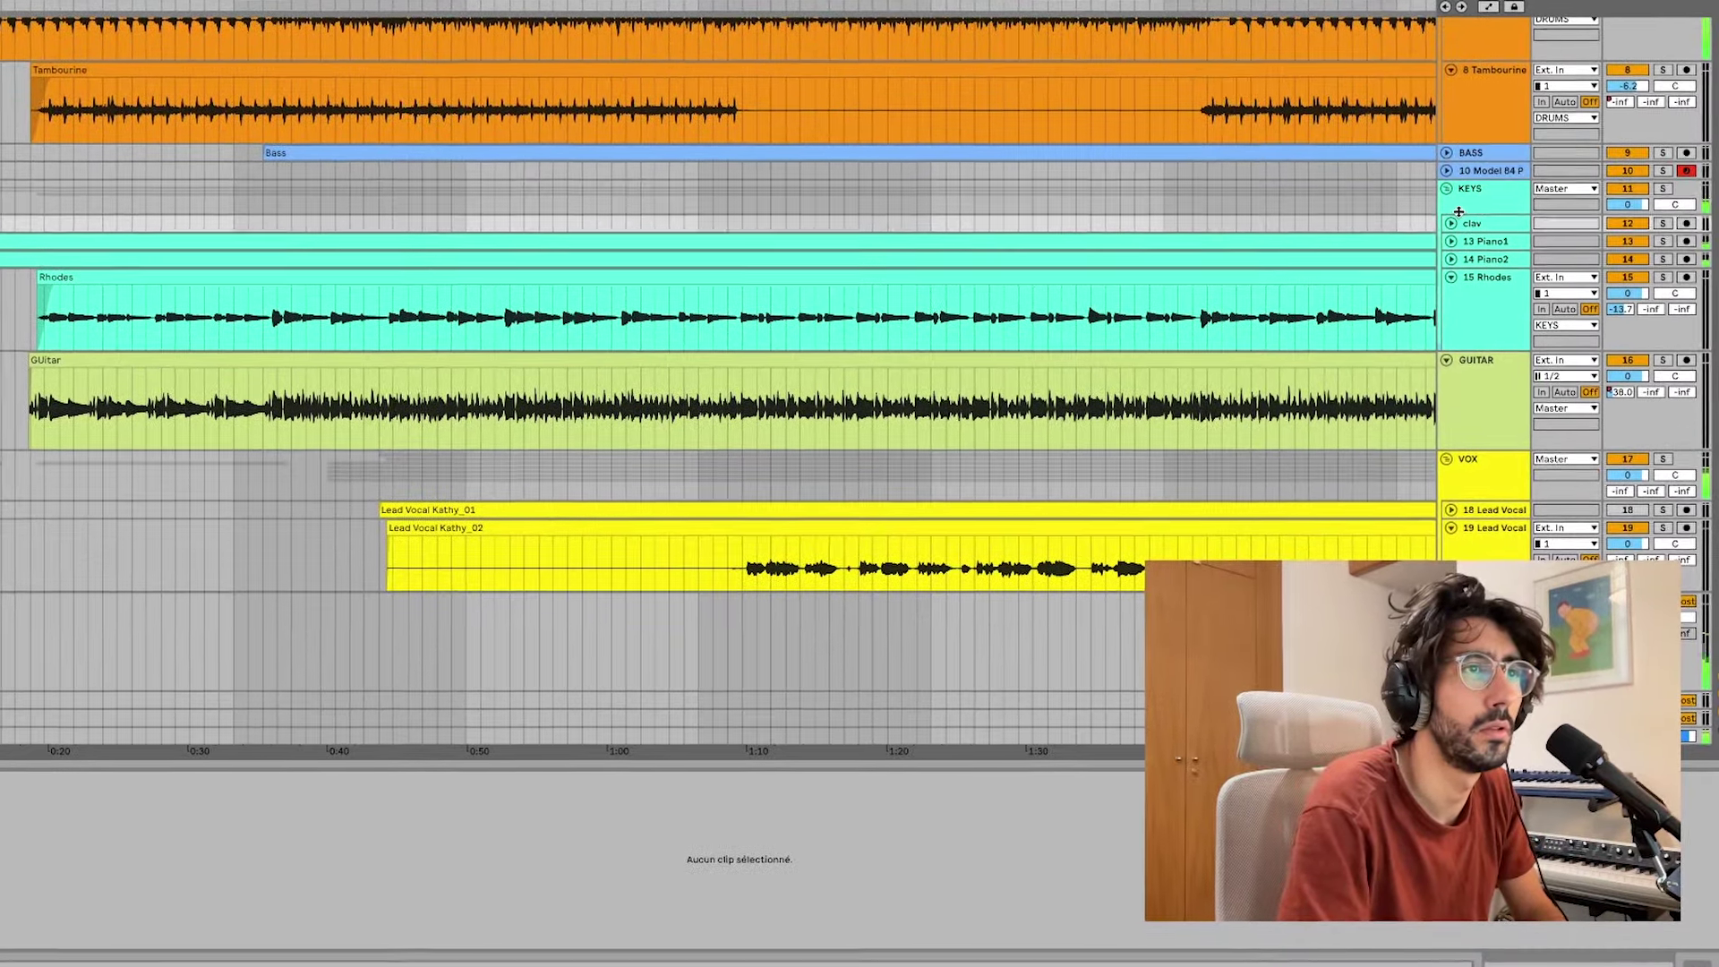
# - Enlarge the KEYS group track and lower its A-DUB send to about -52 dB
pyautogui.moveTo(1458, 211); pyautogui.dragTo(1459, 269)
pyautogui.moveTo(1622, 206); pyautogui.dragTo(1622, 231)
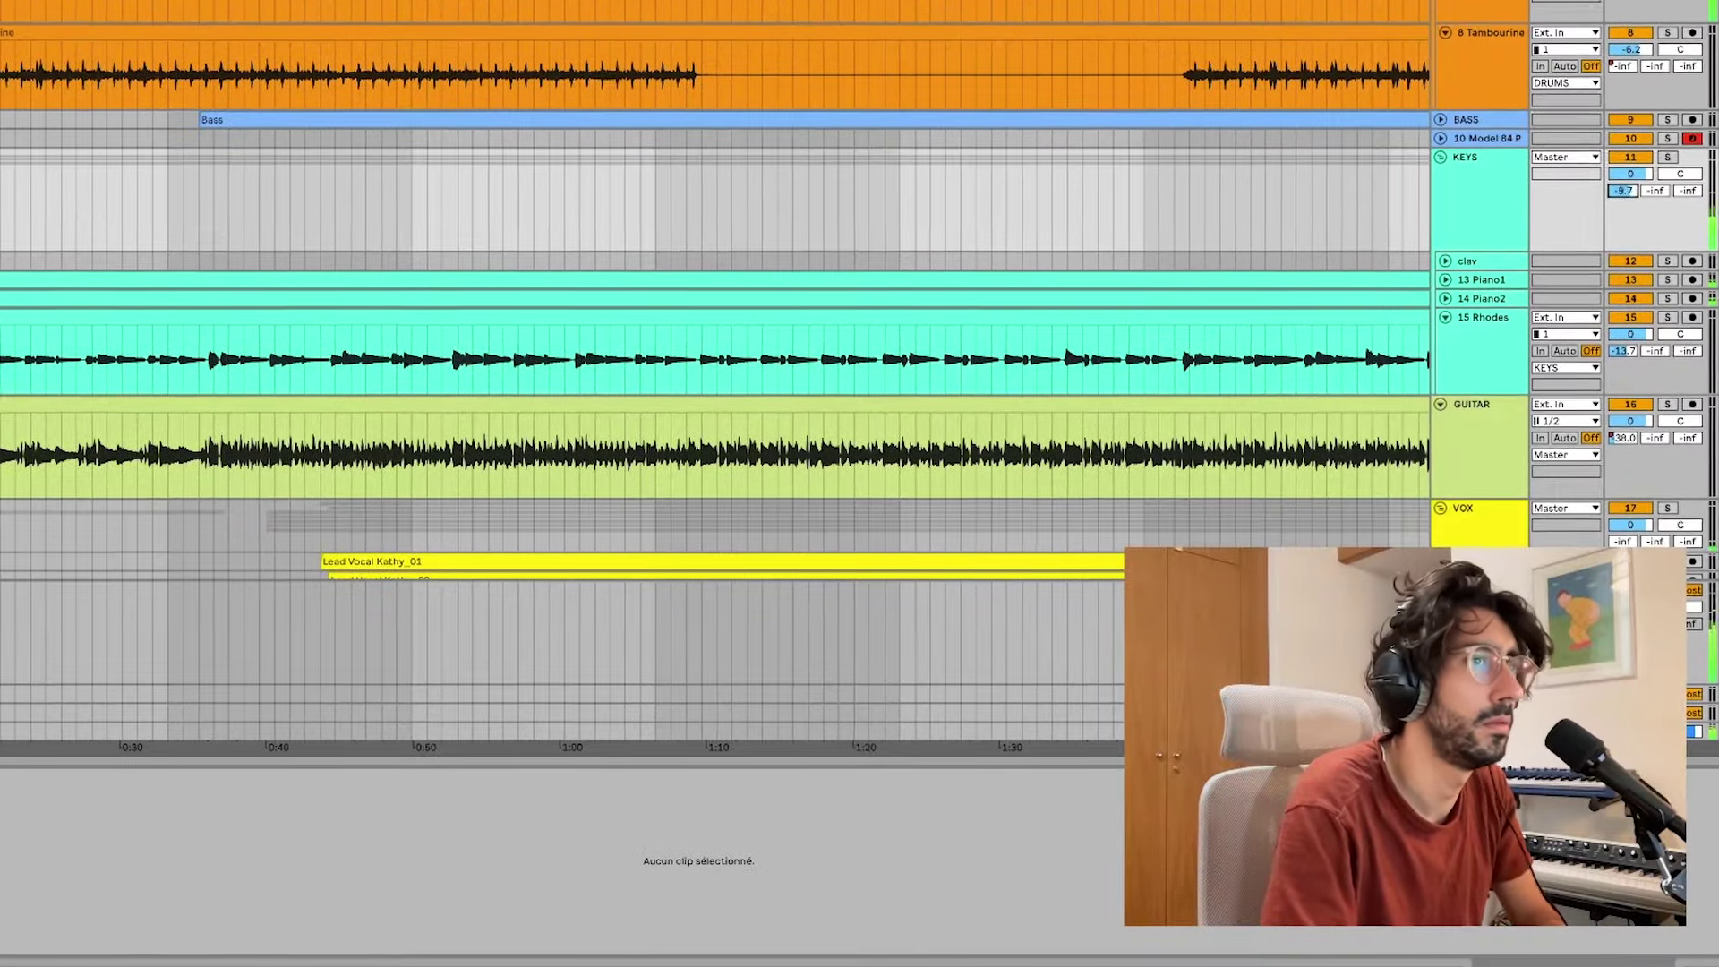
pyautogui.press('a')
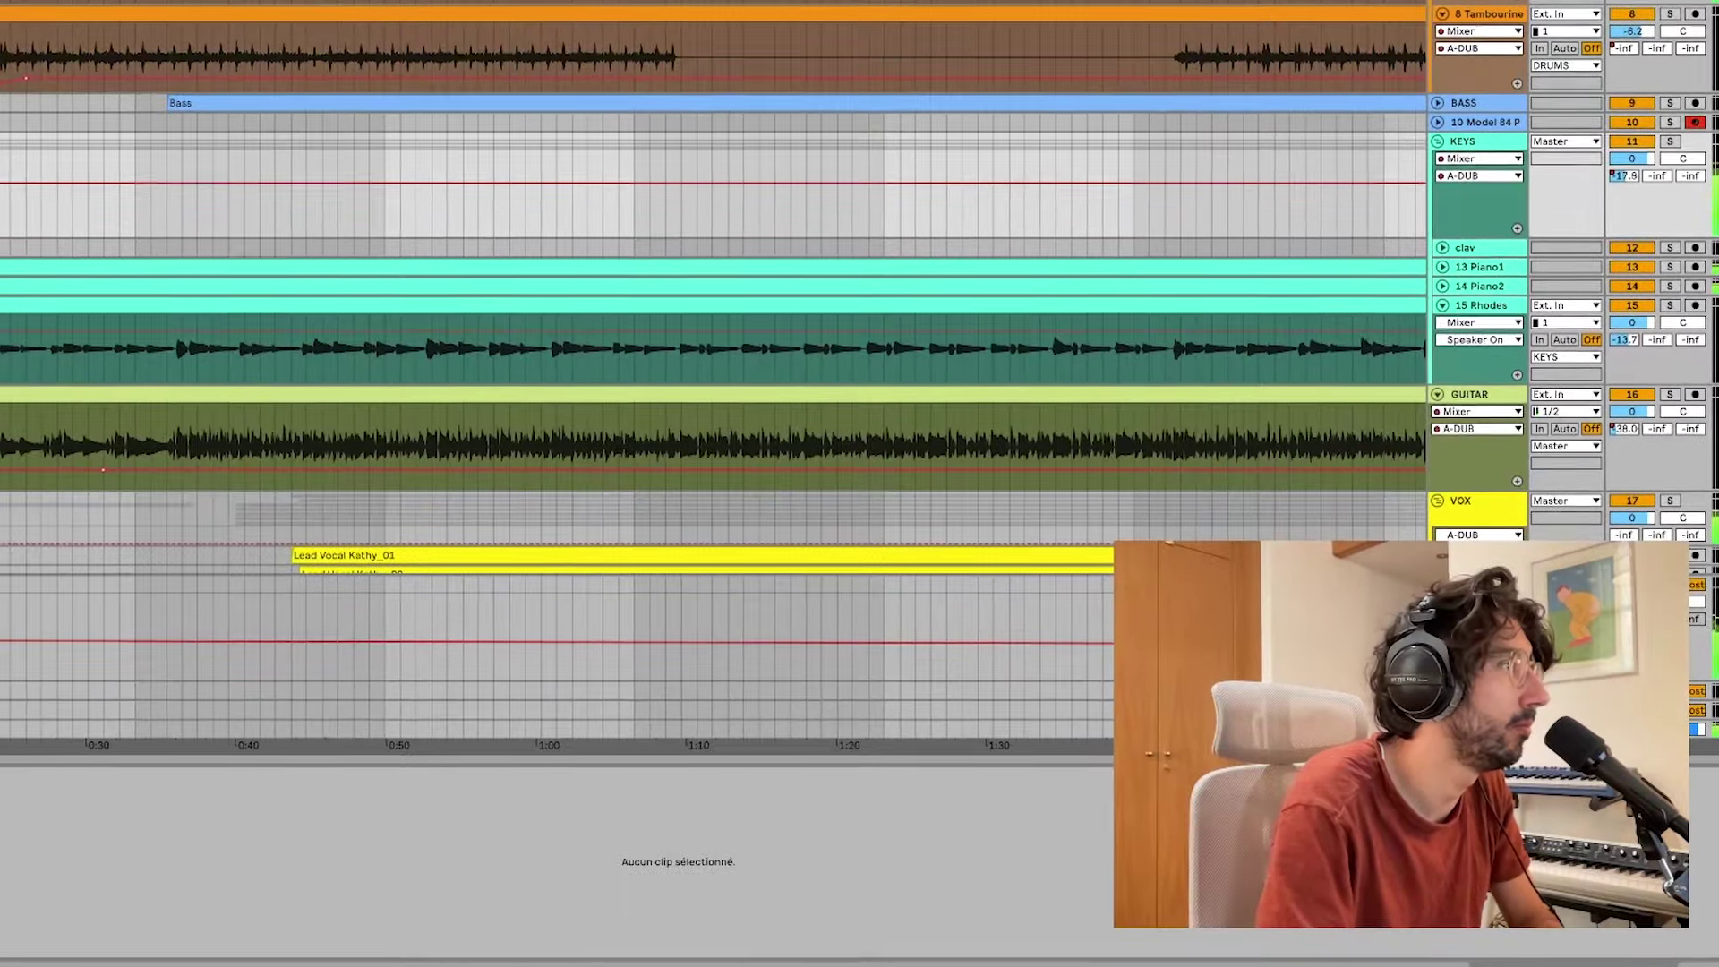
pyautogui.moveTo(1623, 177); pyautogui.dragTo(1624, 213)
pyautogui.press('a')
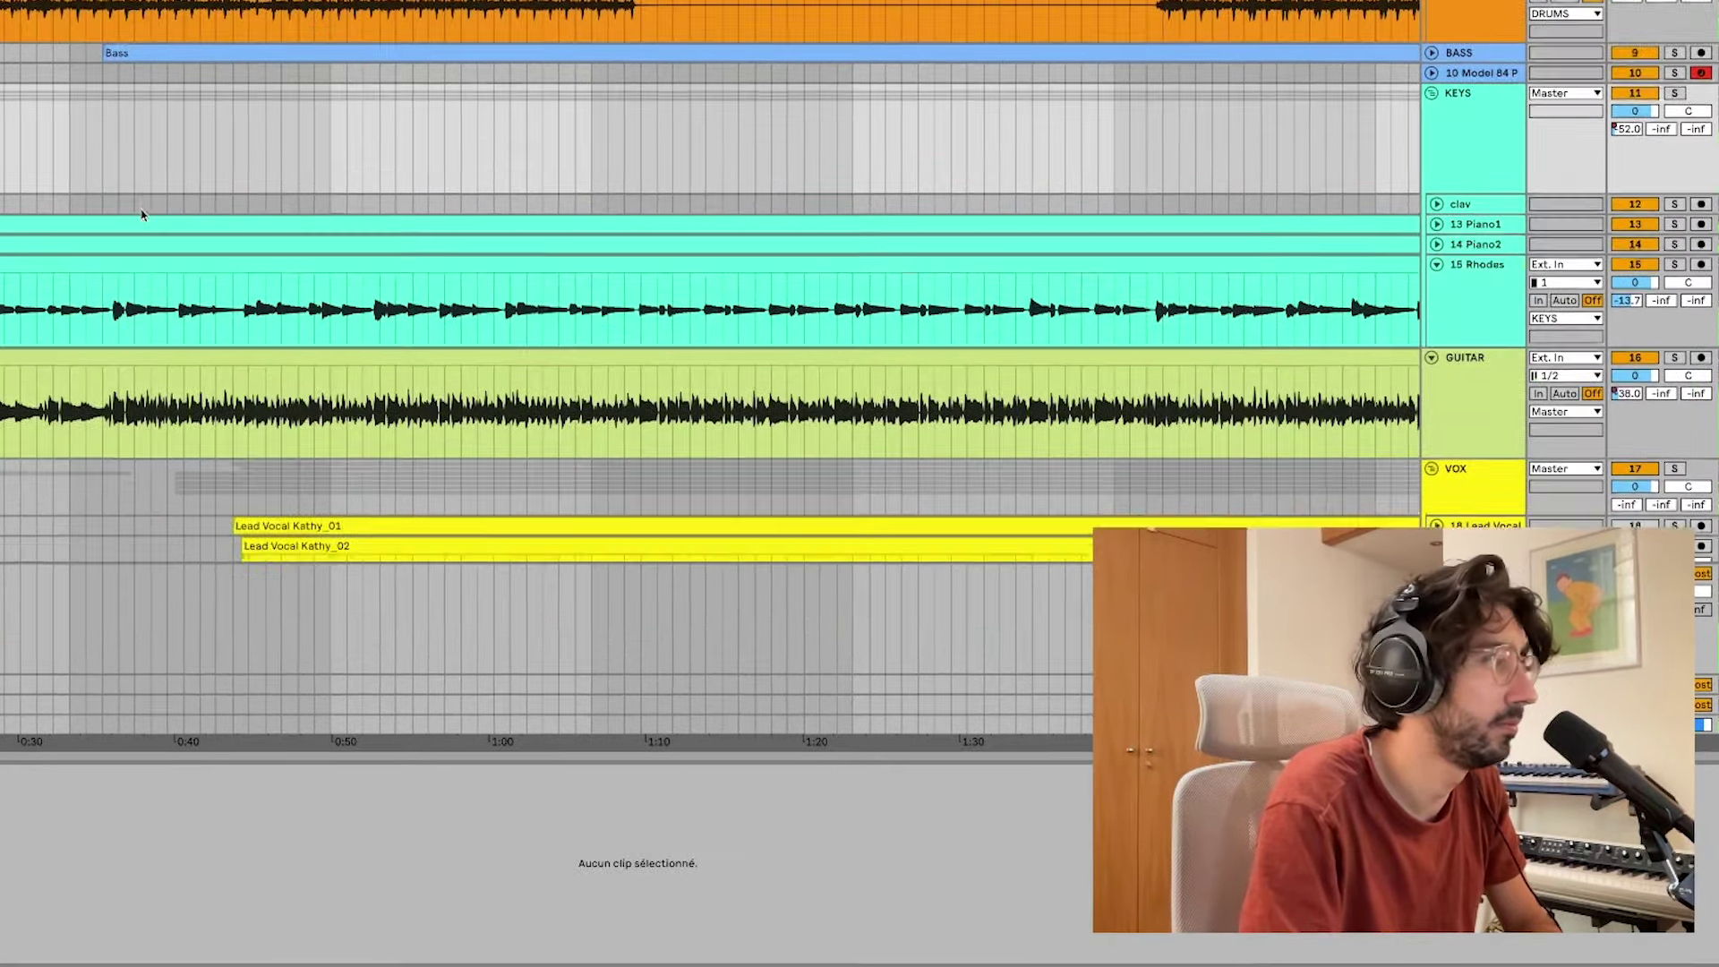
# - Show the Echo return's device and set its linked left and right delay times to about 371 ms
pyautogui.scroll(-5, 224, 269)
pyautogui.press('a')
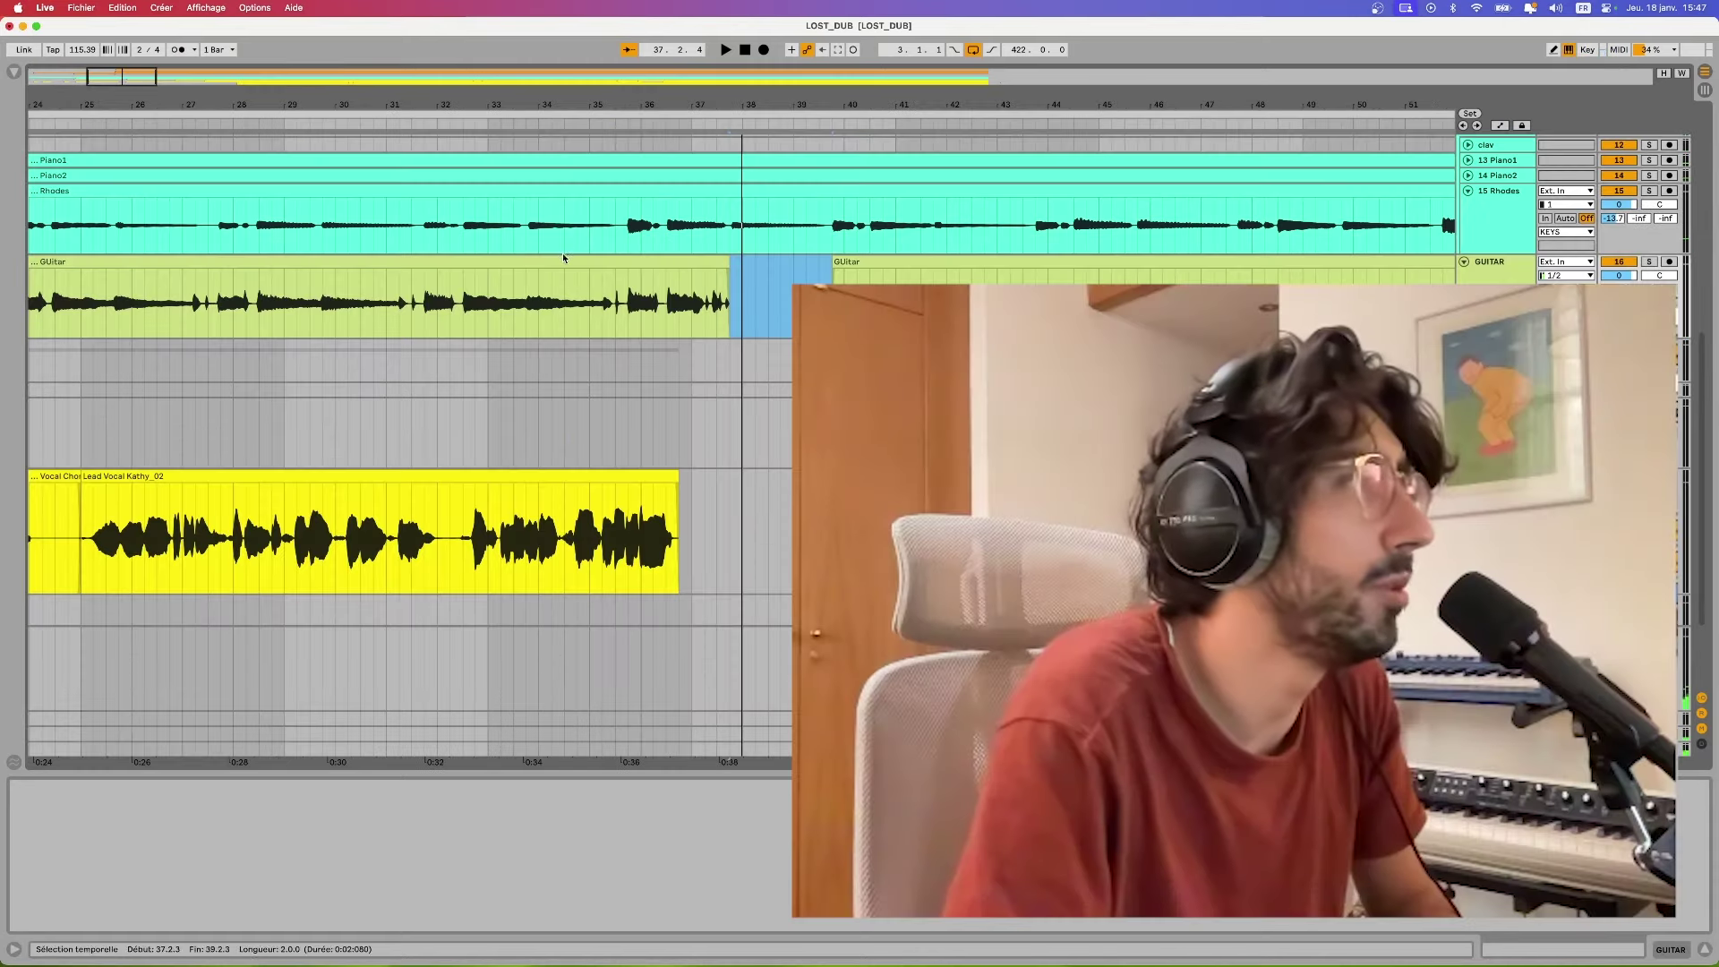
pyautogui.hscroll(-5, 404, 221)
pyautogui.hscroll(5, 409, 213)
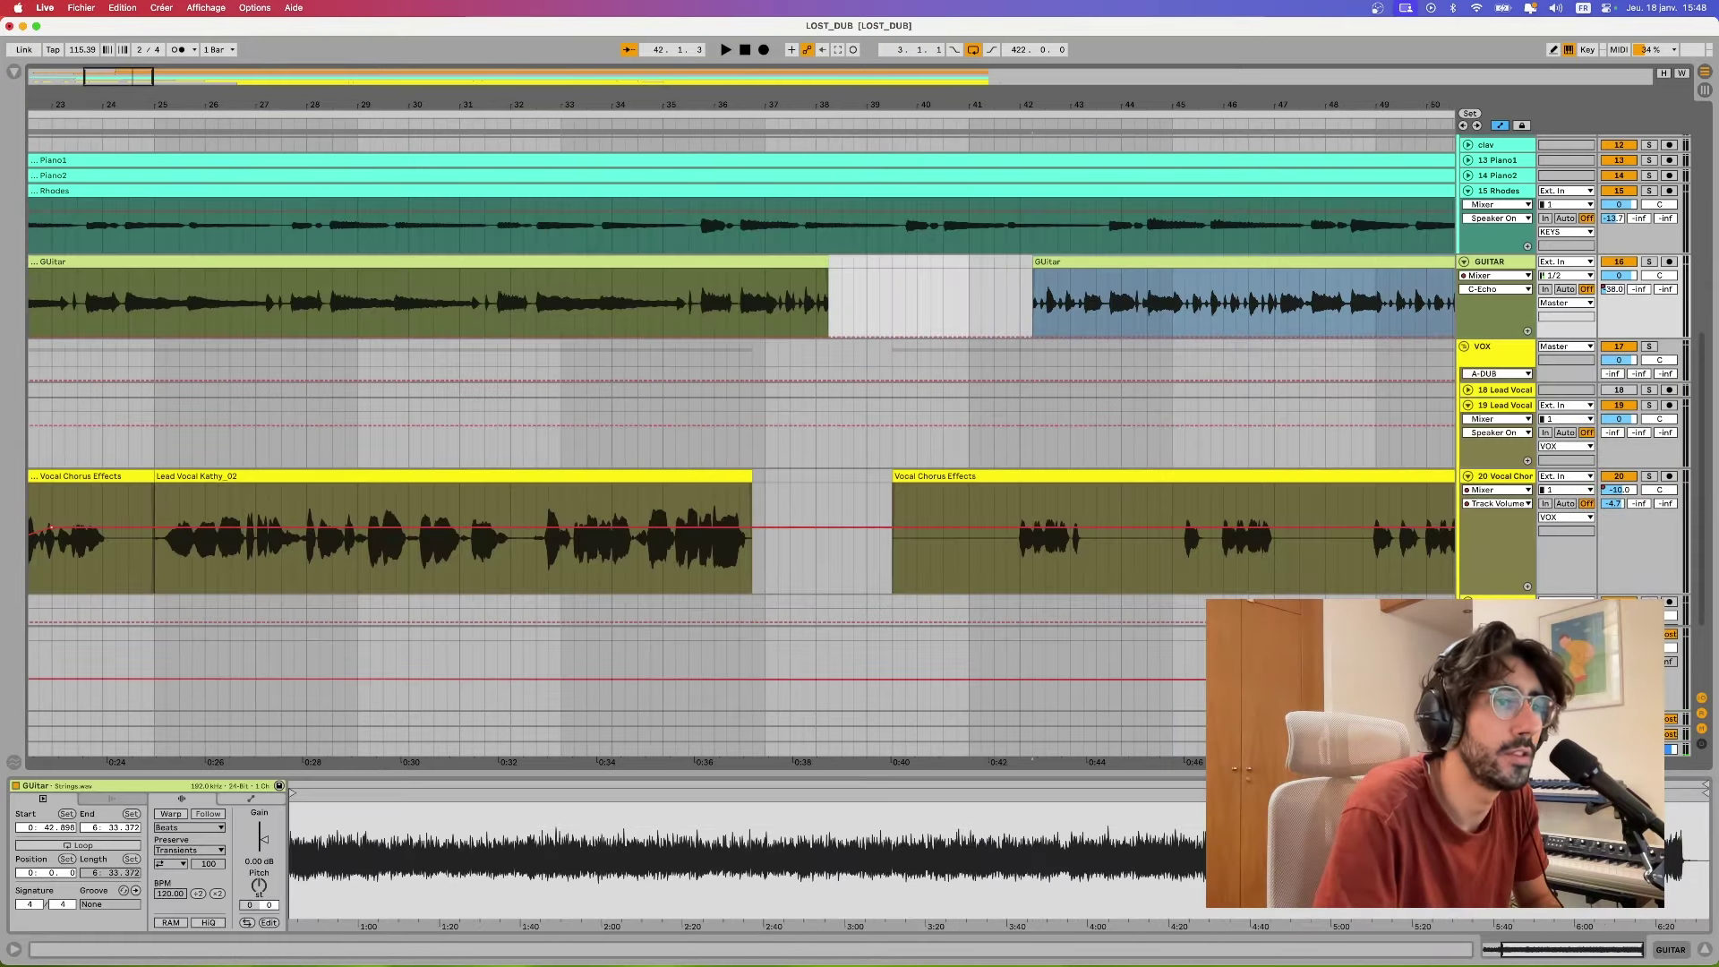
pyautogui.hotkey('shift', 'Tab')
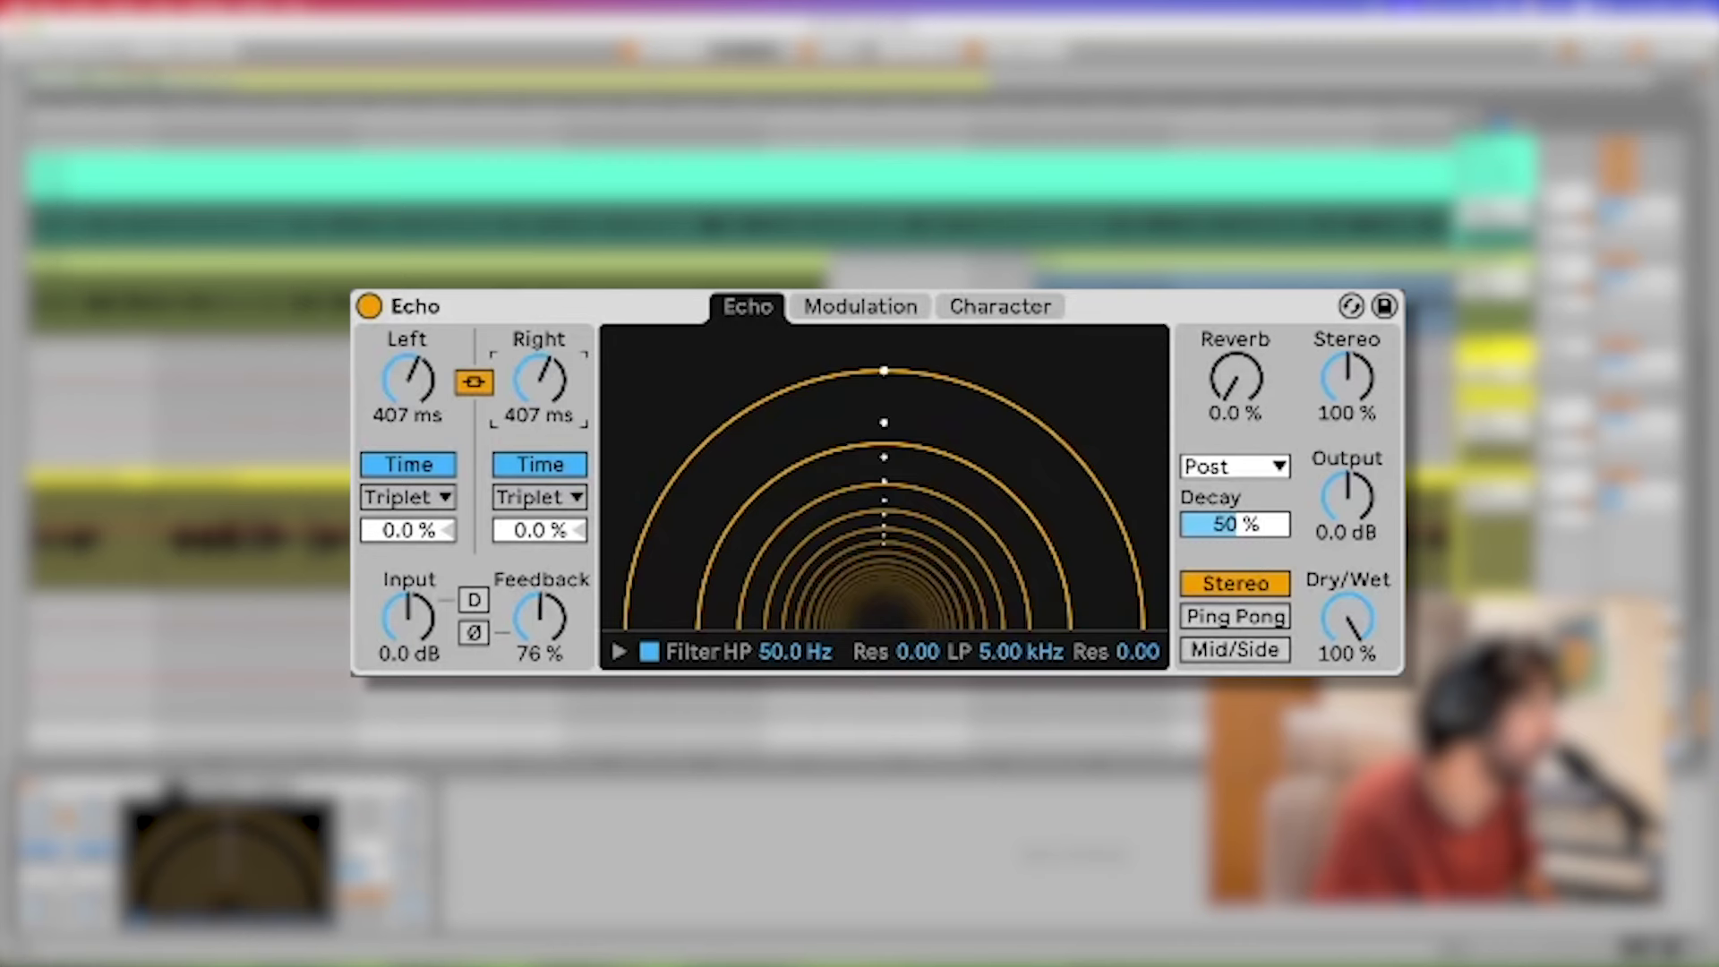
pyautogui.moveTo(556, 389); pyautogui.dragTo(555, 383)
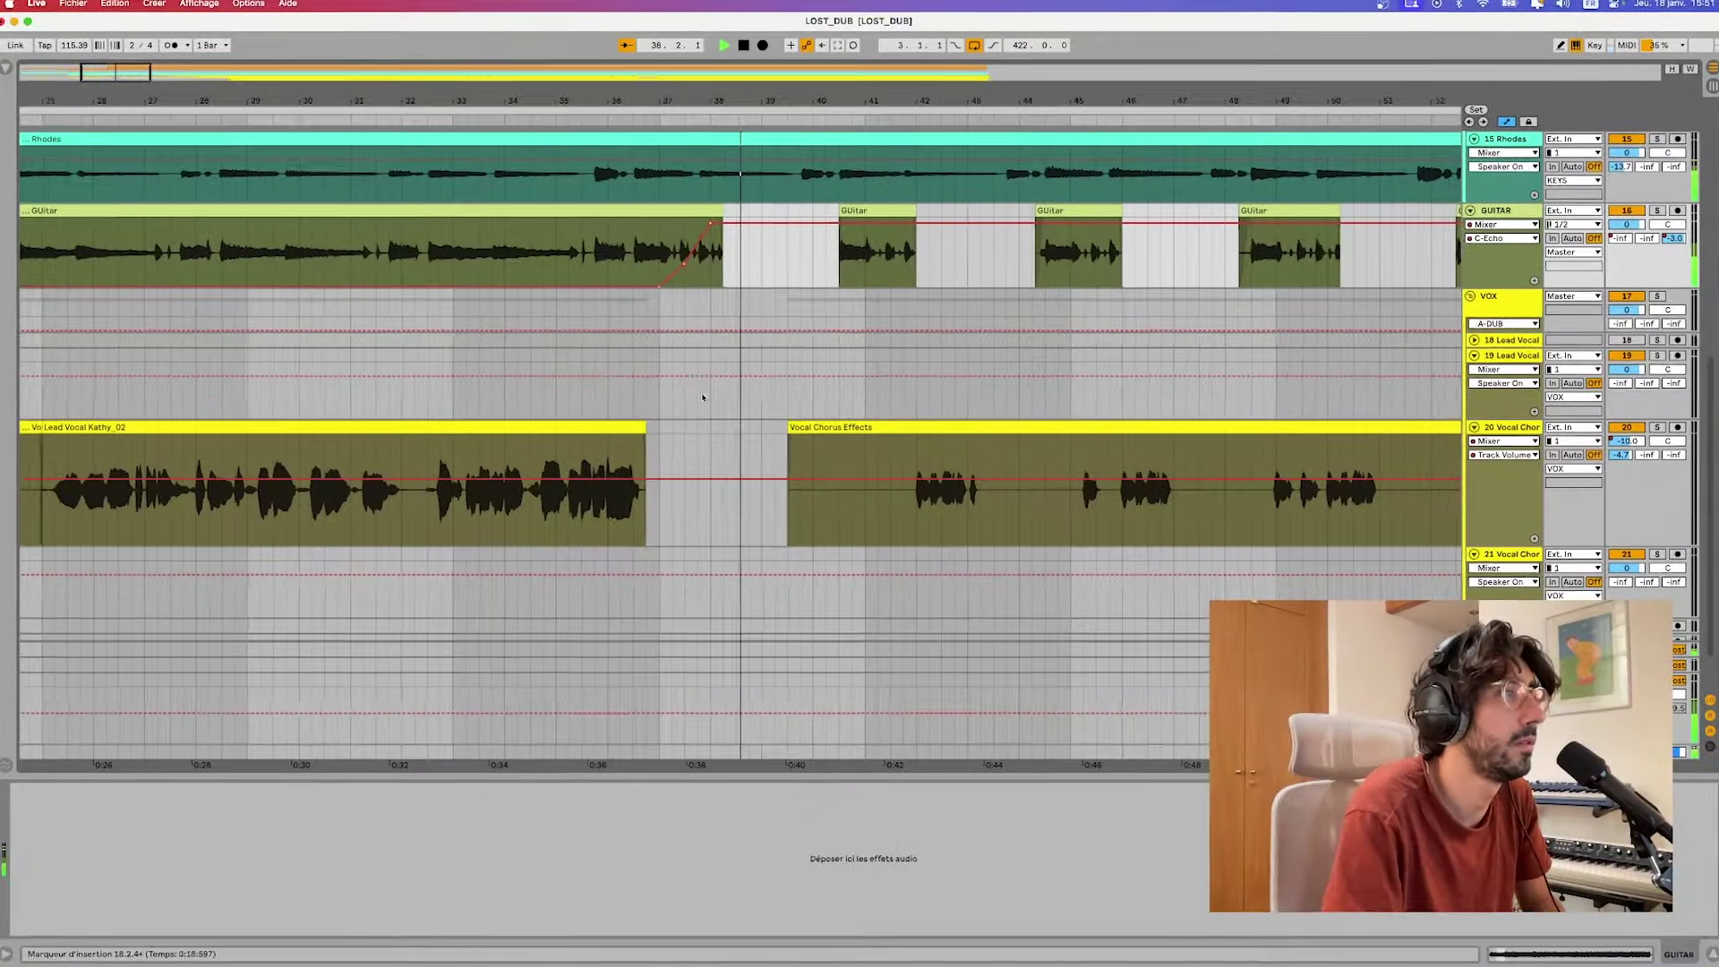
# - Lower the upper point of the guitar's C-Echo send automation ramp near bar 38 and check playback
pyautogui.press('space')
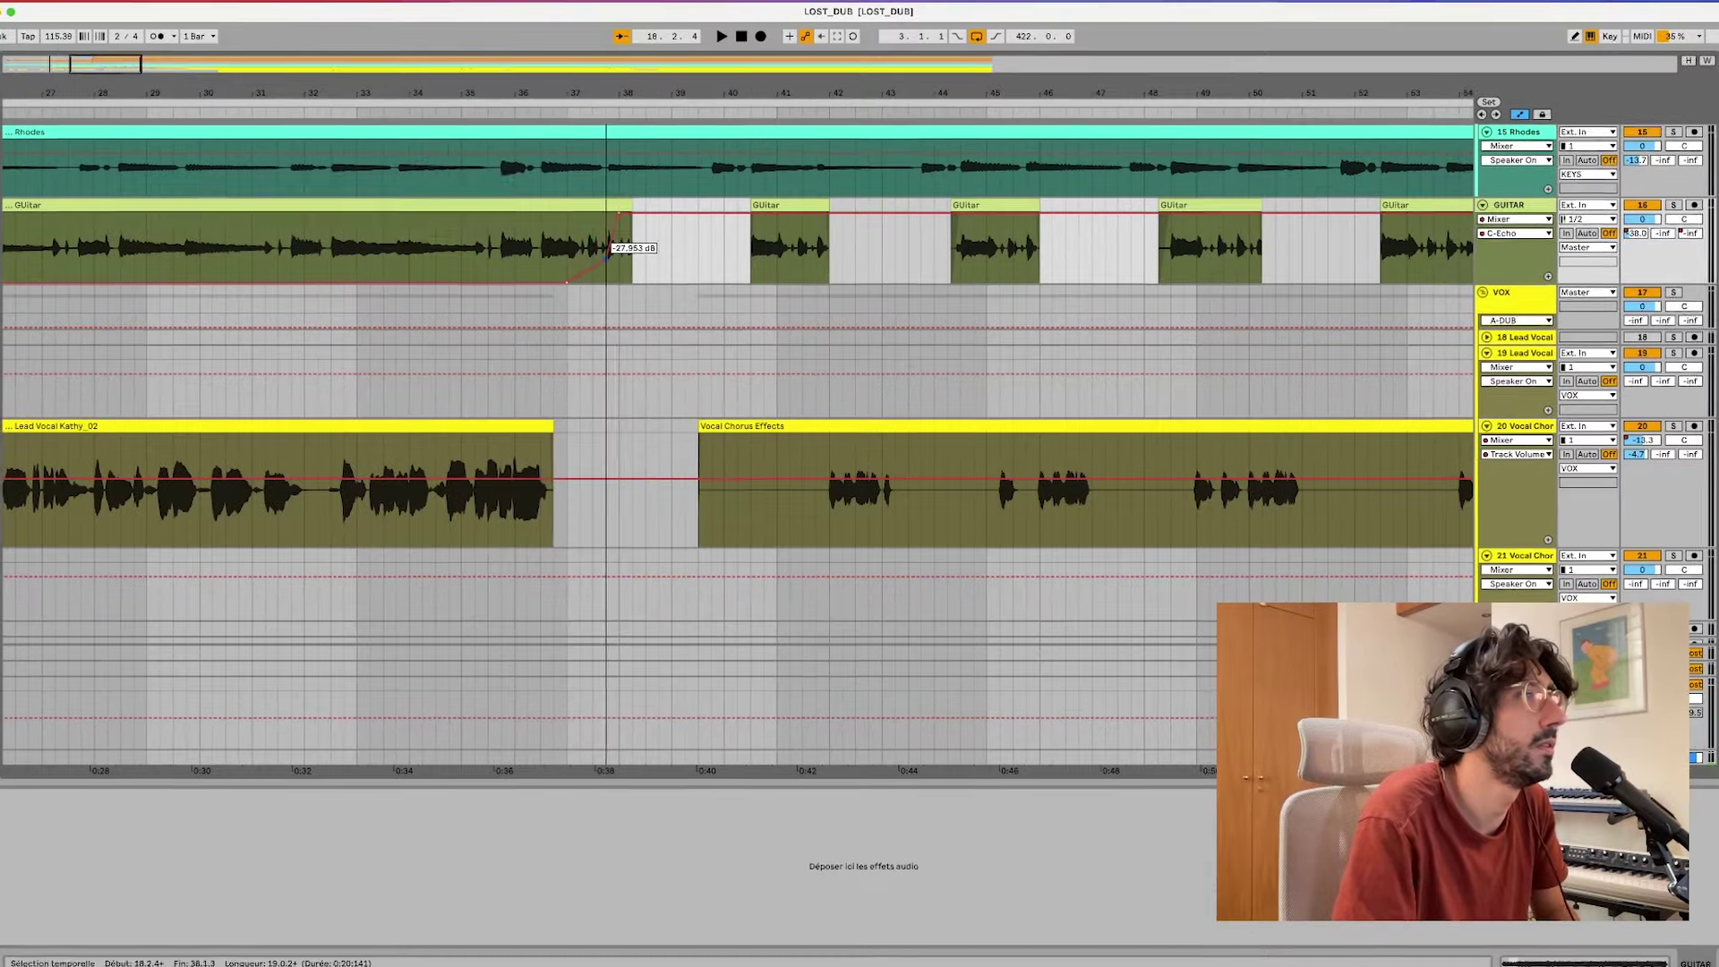
pyautogui.moveTo(617, 213); pyautogui.dragTo(618, 220)
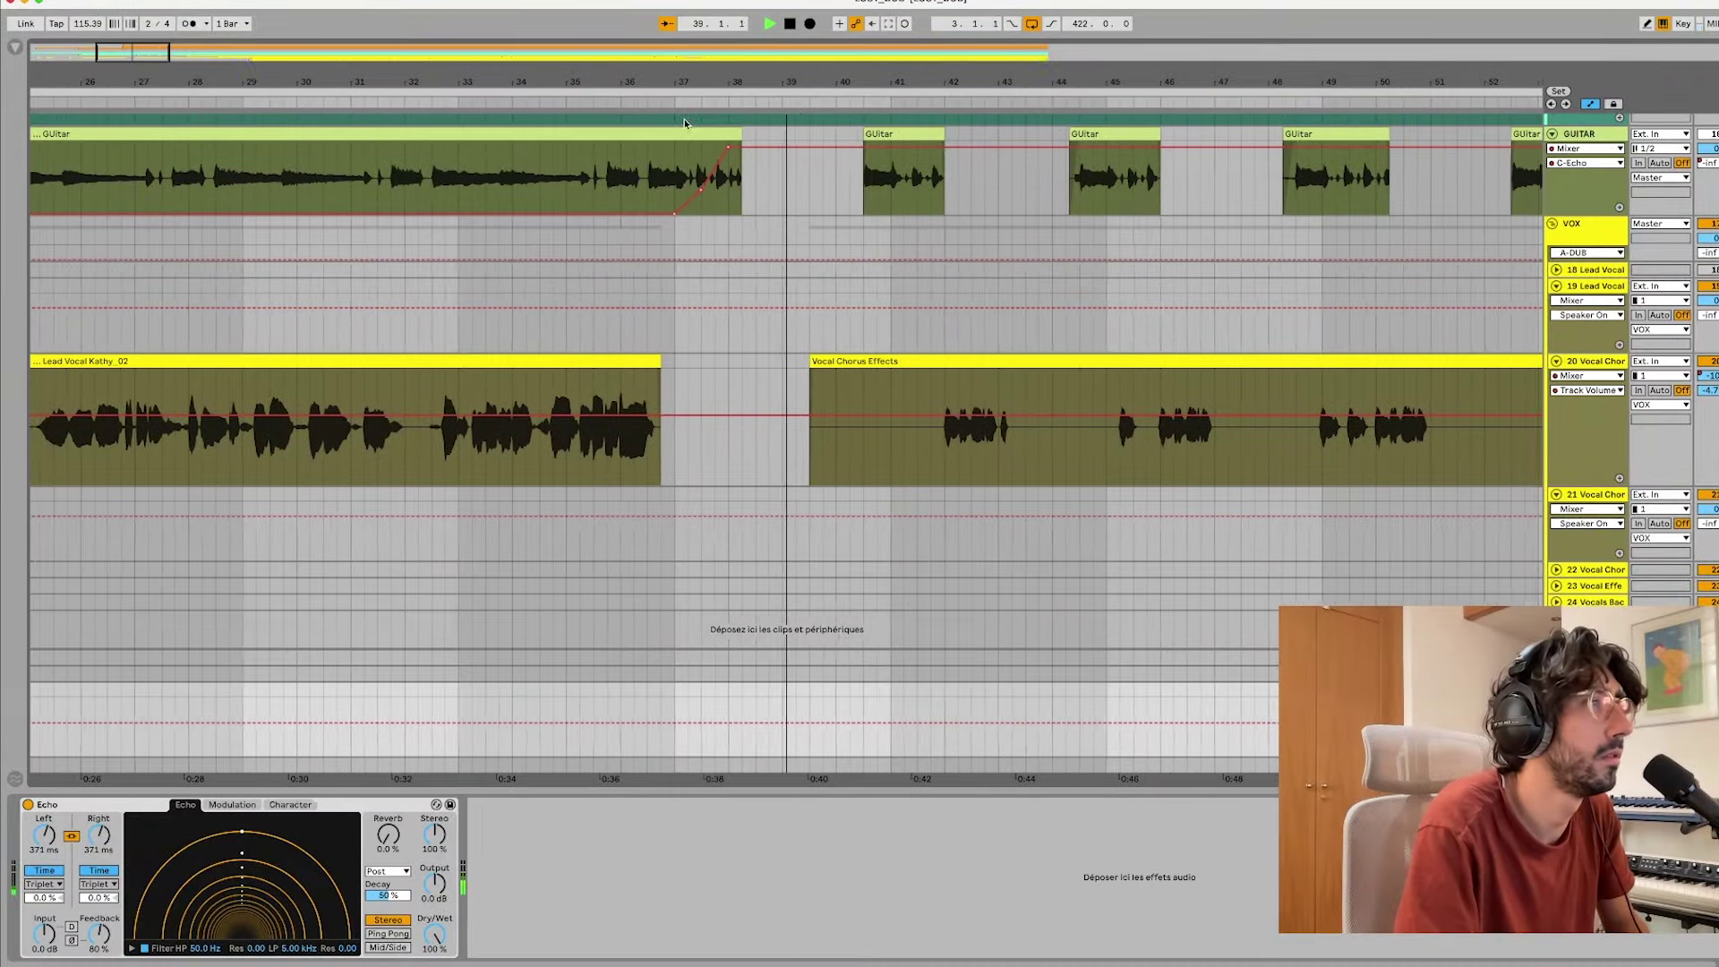
pyautogui.press('space')
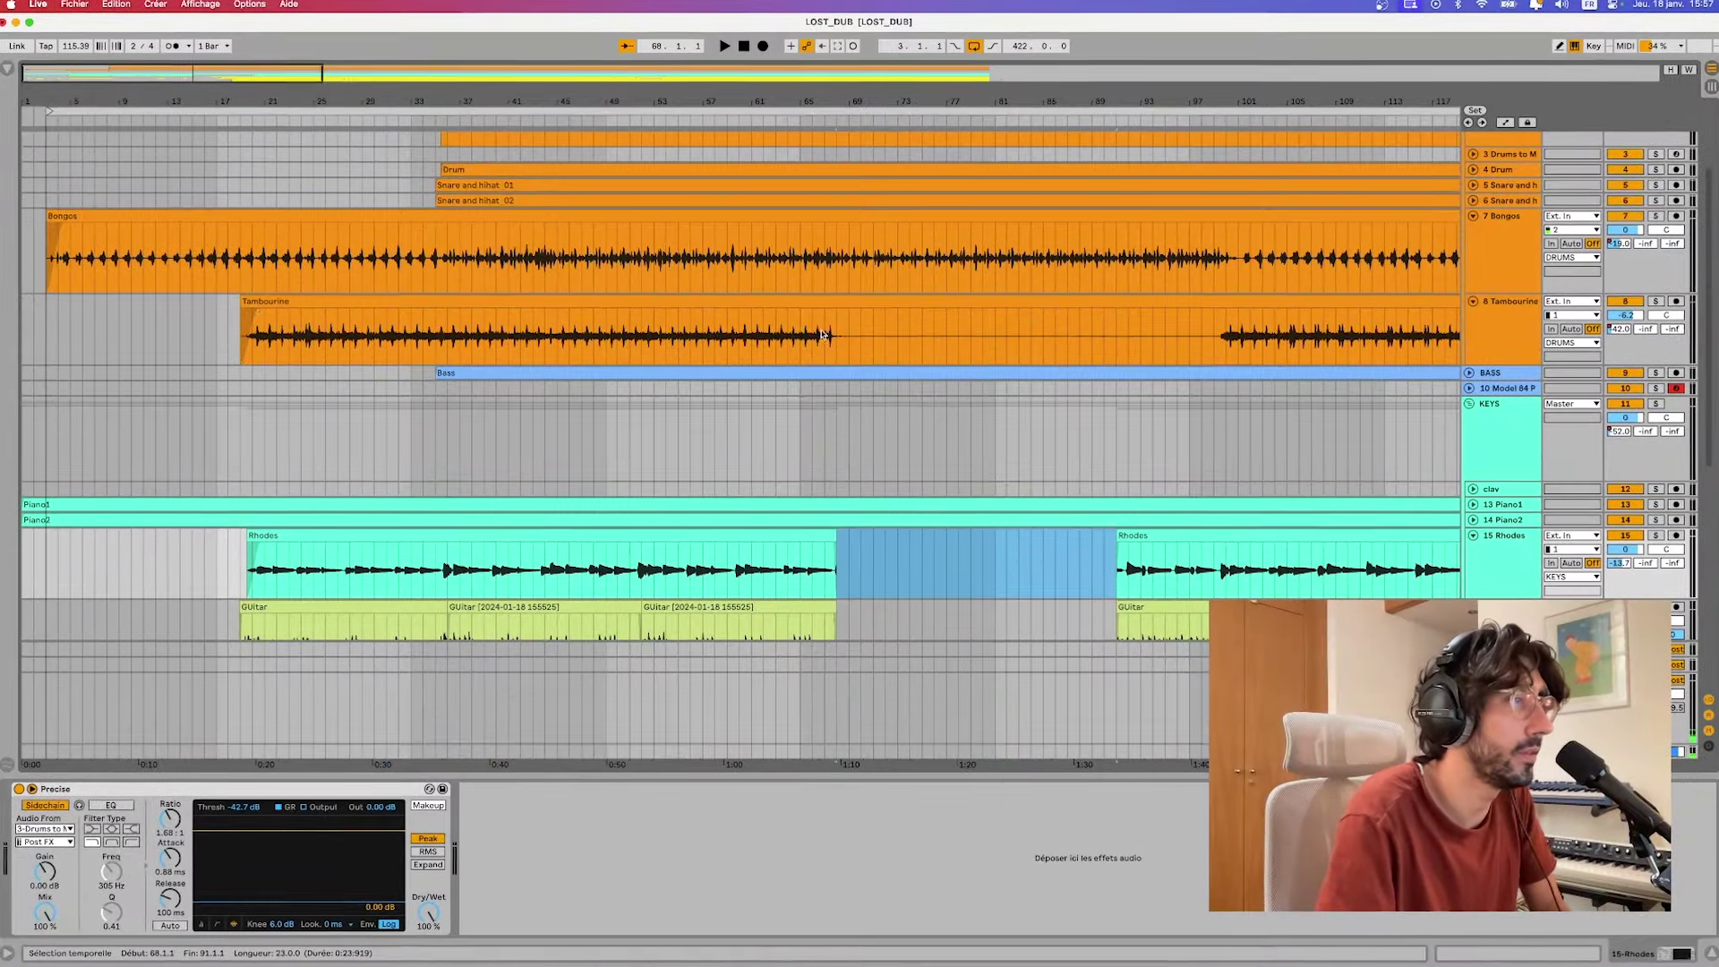
# - Remove the Tambourine part from bar 67 to bar 97 and the Kick part from bar 67 to bar 98
pyautogui.moveTo(822, 334); pyautogui.dragTo(1188, 335)
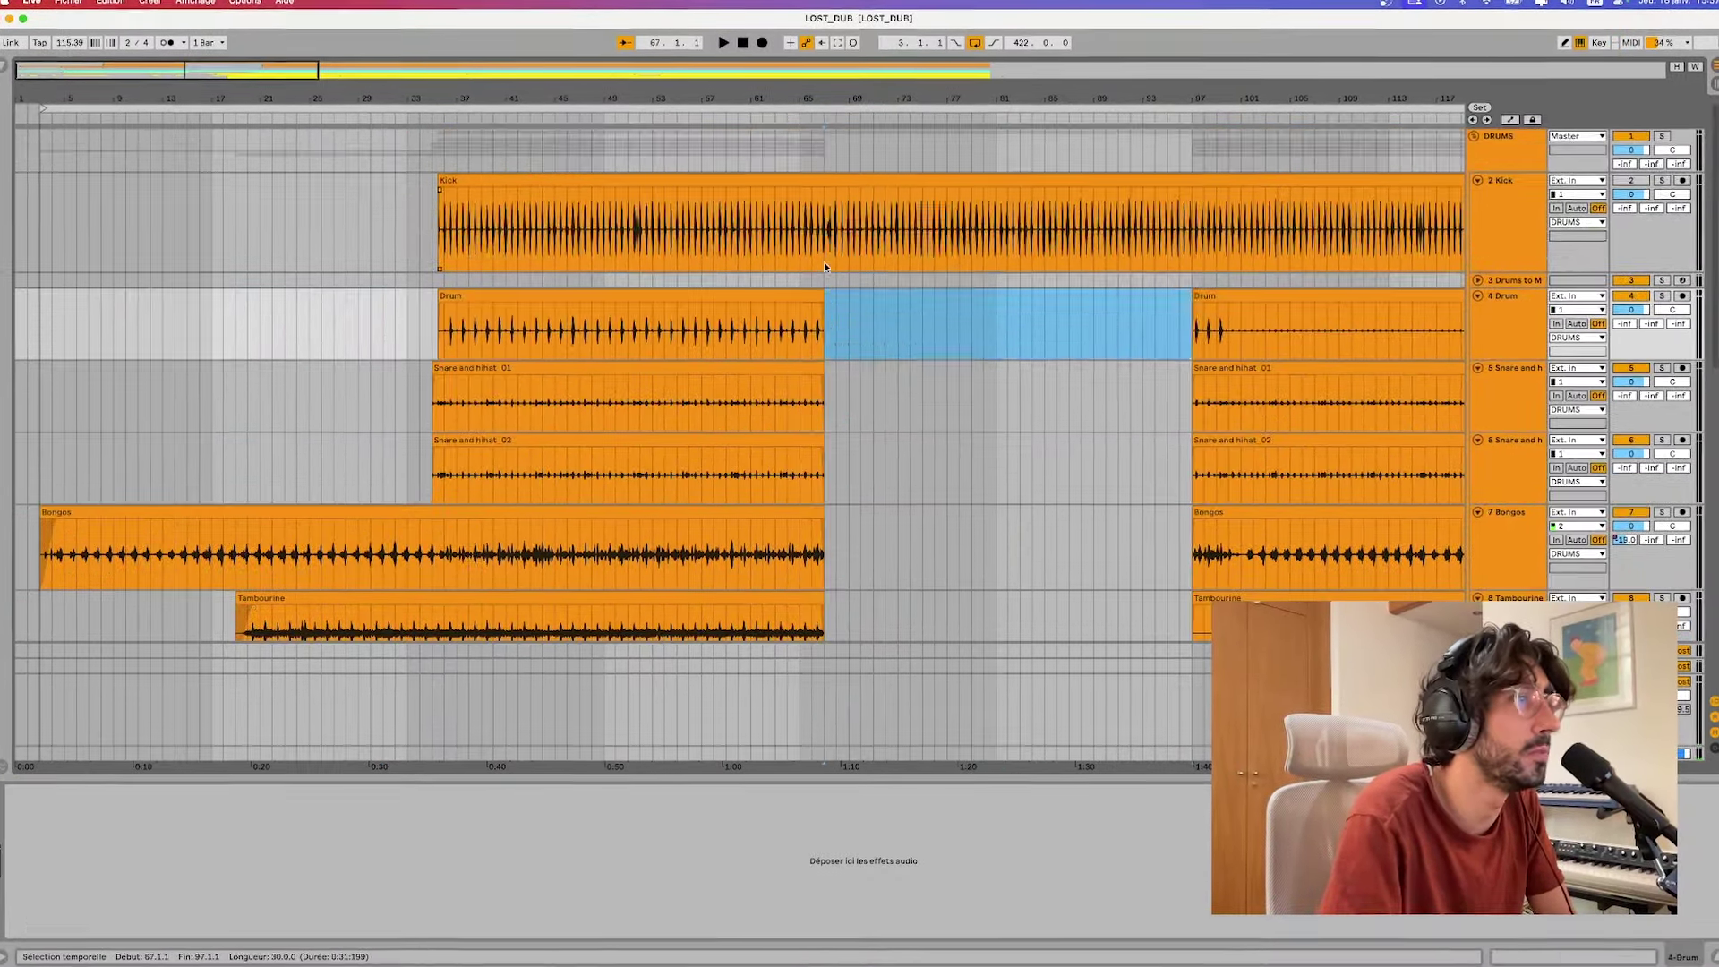
pyautogui.moveTo(825, 255); pyautogui.dragTo(1200, 266)
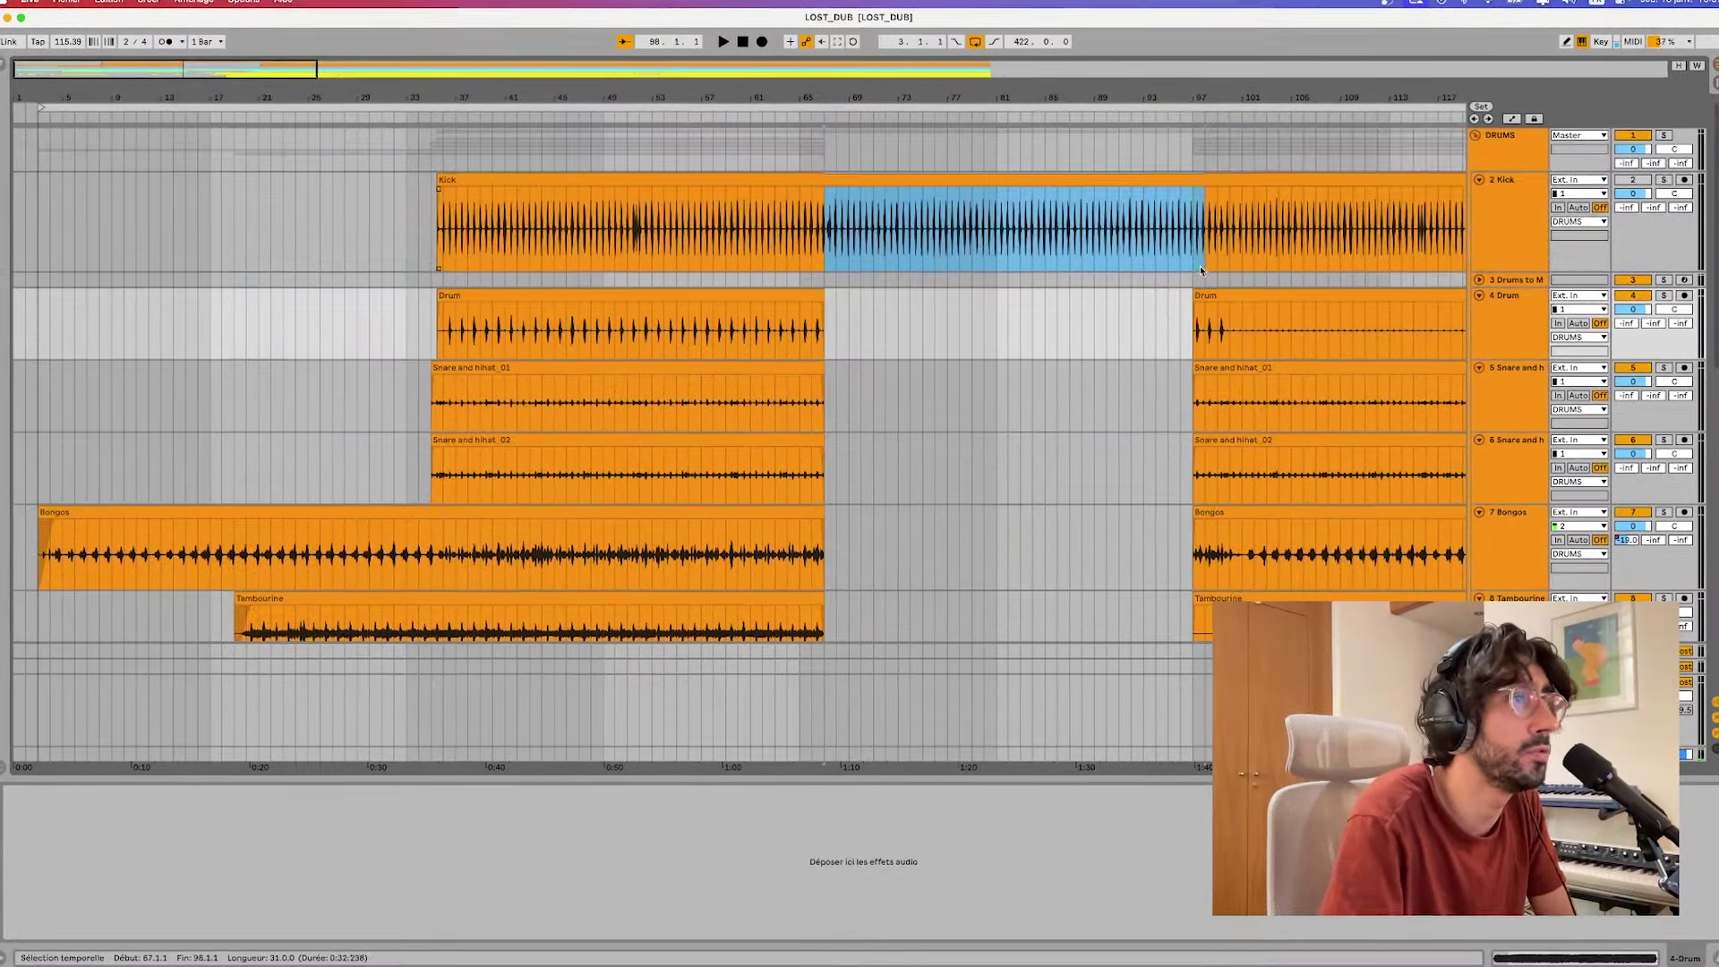
pyautogui.press('Delete')
pyautogui.scroll(-5, 931, 223)
pyautogui.click(458, 193)
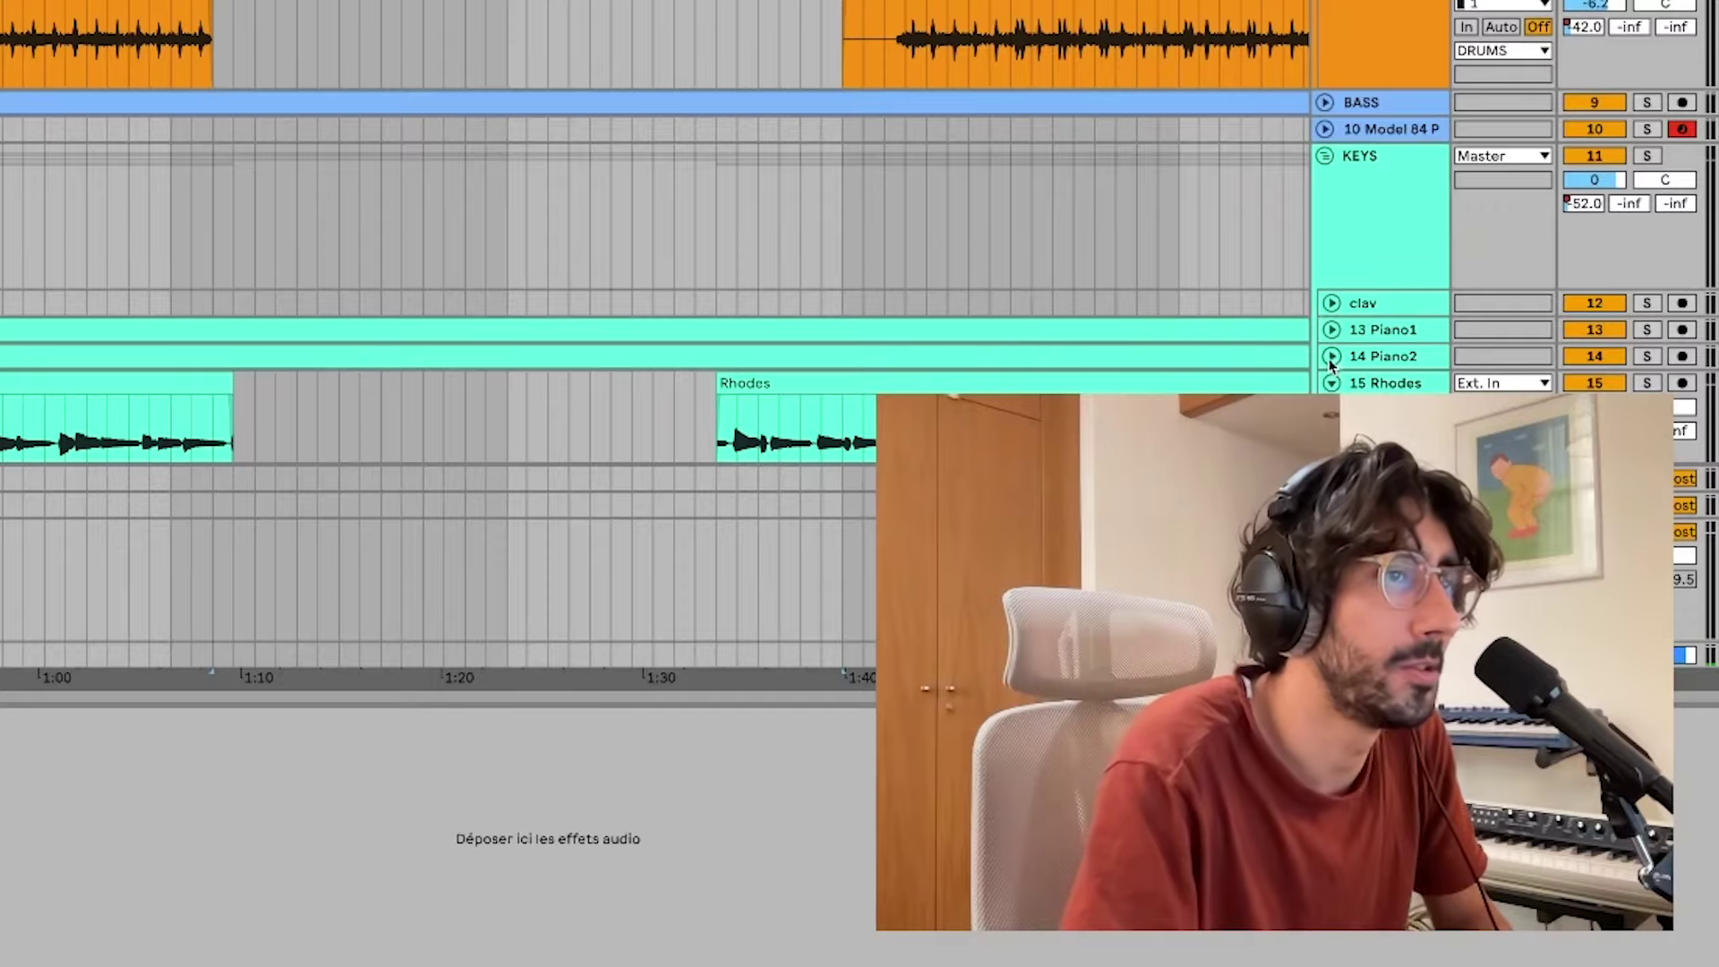
pyautogui.click(1498, 583)
pyautogui.scroll(-4, 992, 571)
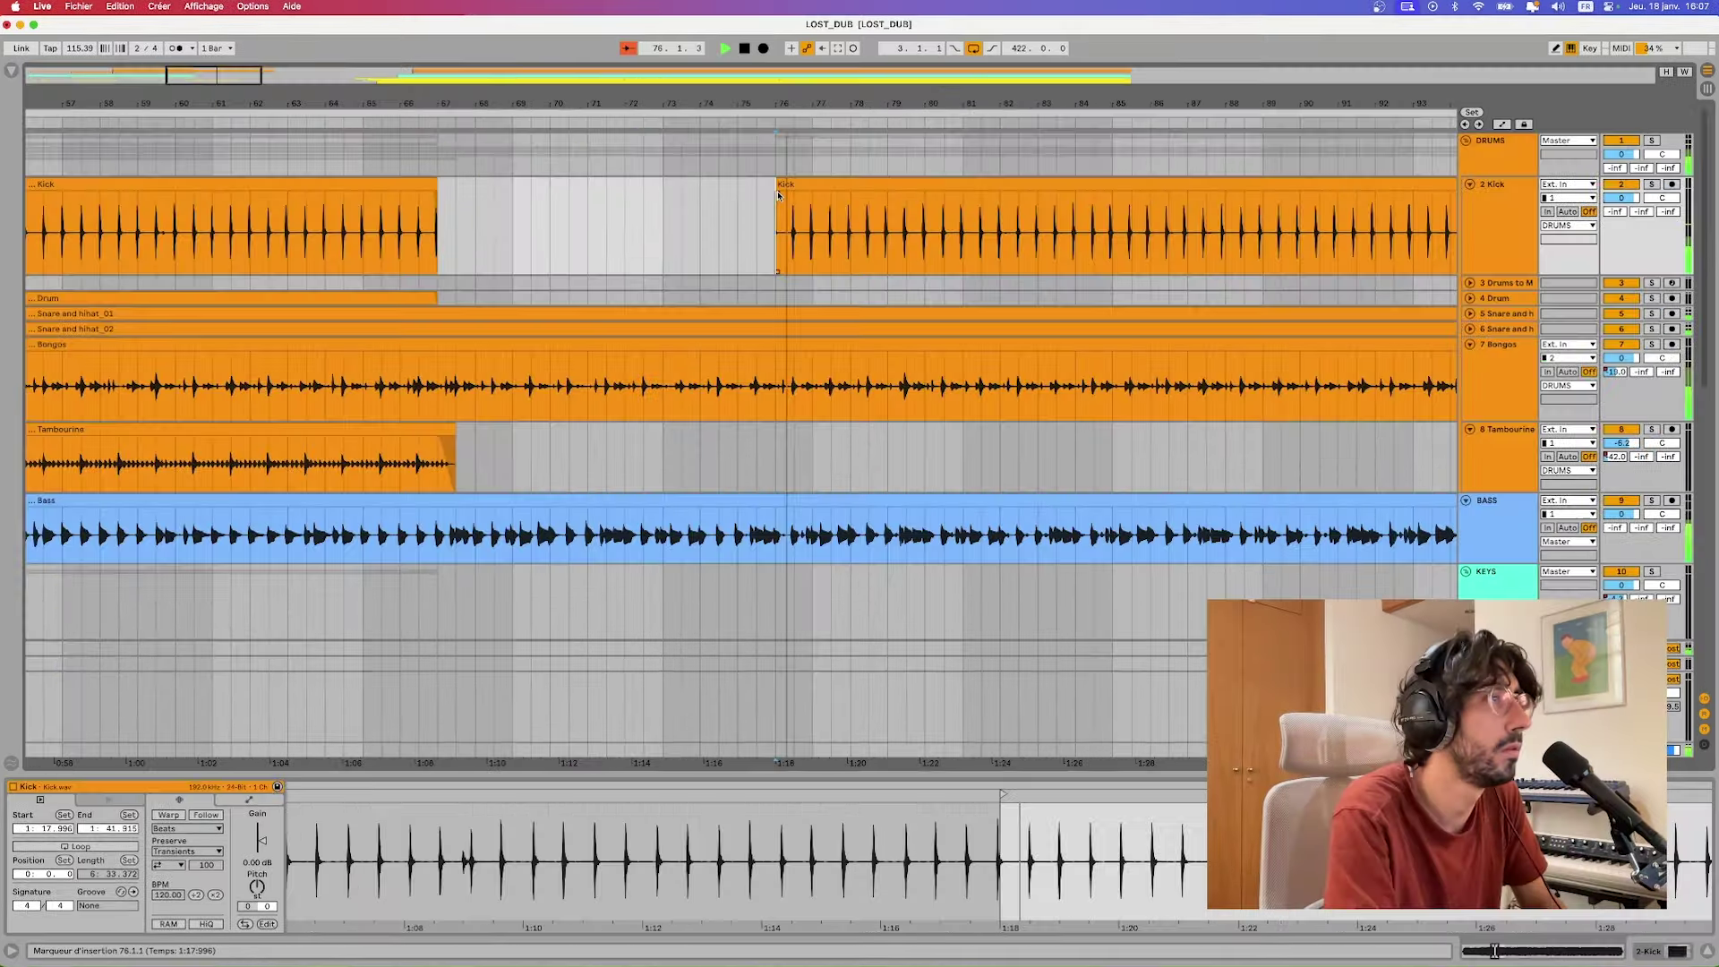
# - Adjust the start of the second Kick clip to just before bar 76, aligning its entry after the break
pyautogui.click(778, 195)
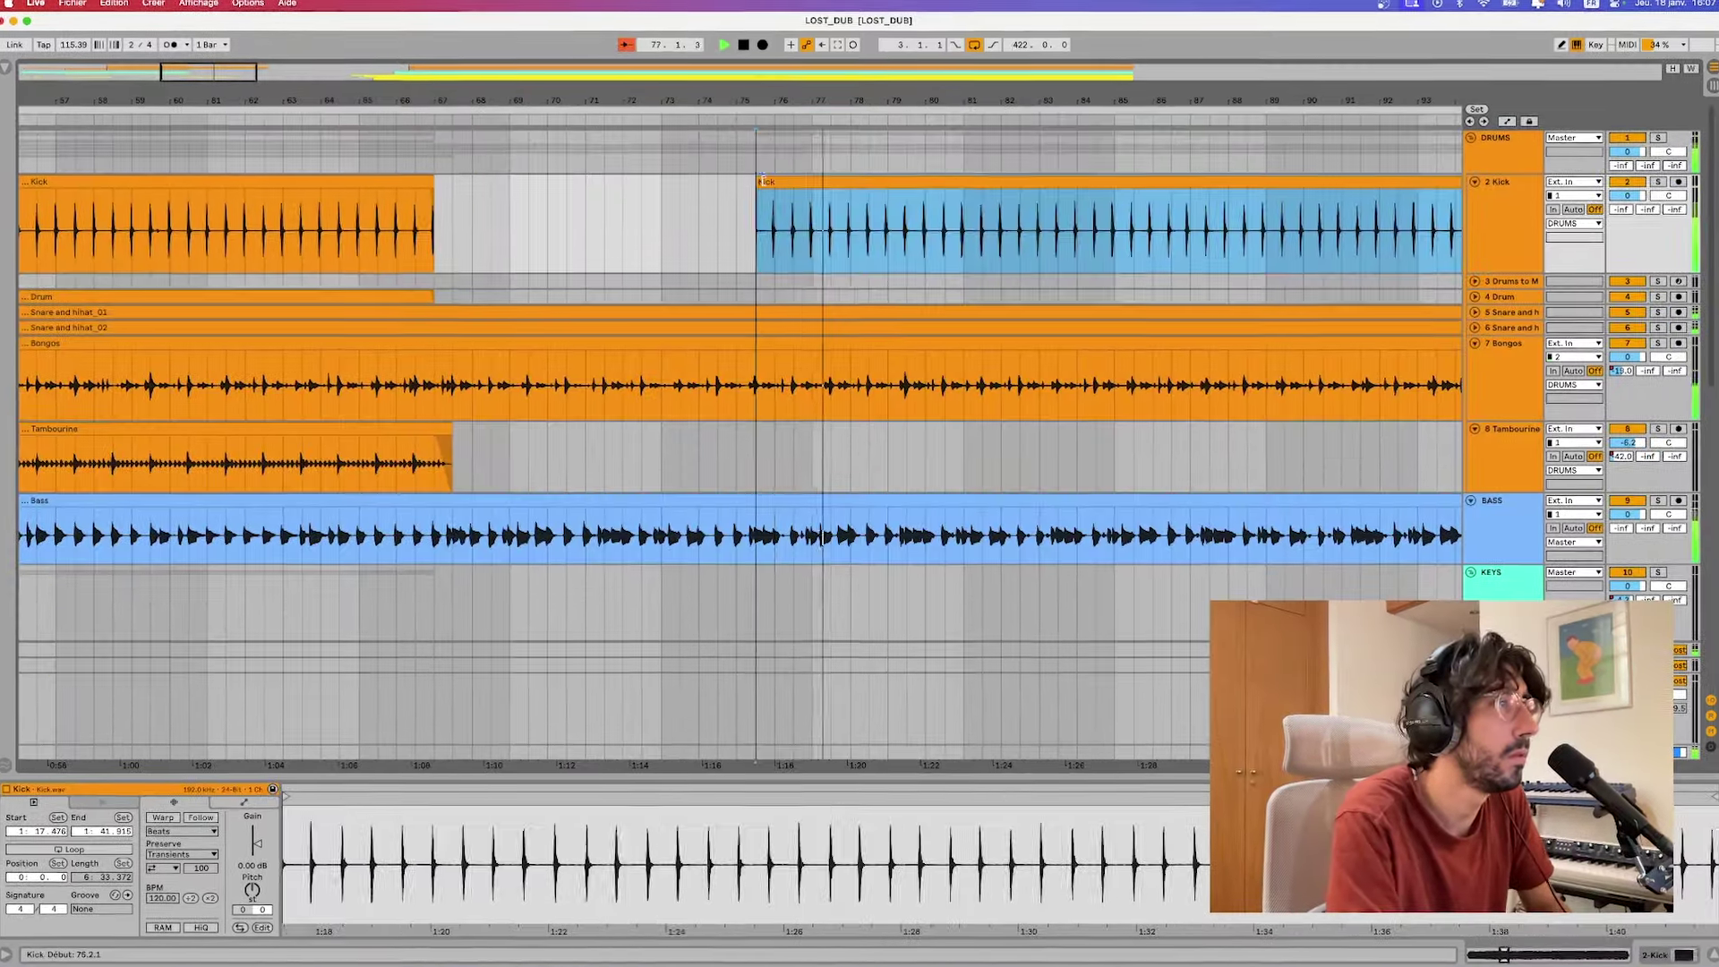
pyautogui.press('+')
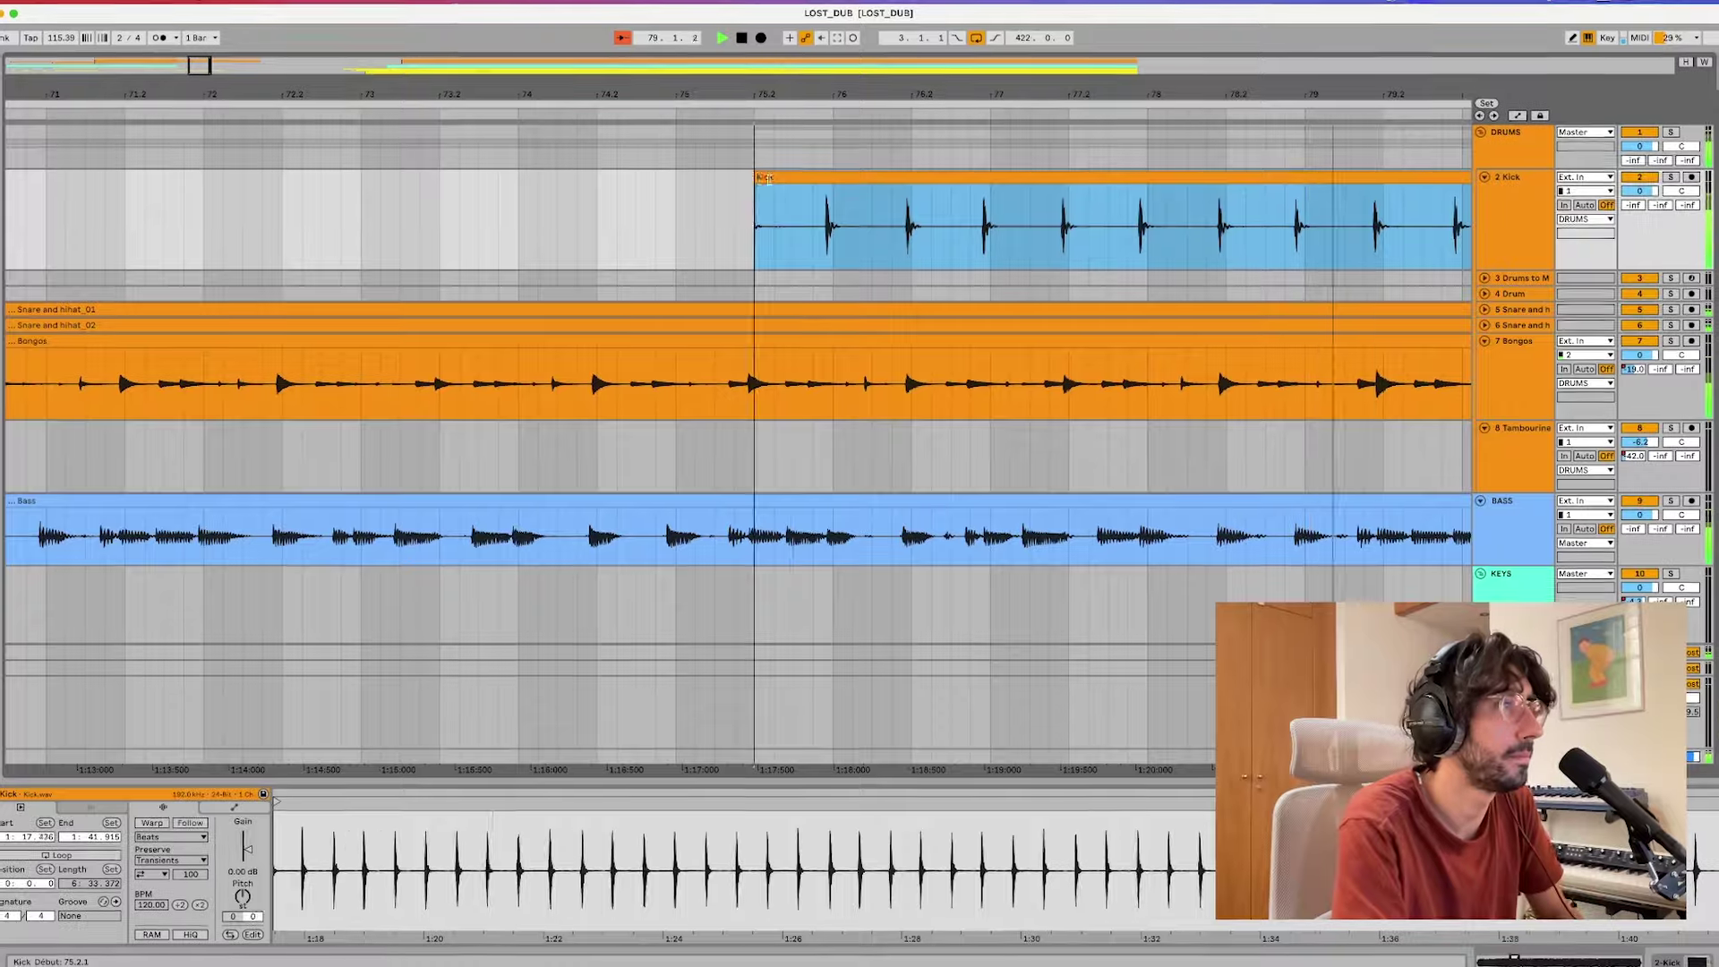
pyautogui.click(791, 201)
pyautogui.press('-')
pyautogui.press('-')
pyautogui.press('-')
pyautogui.press('-')
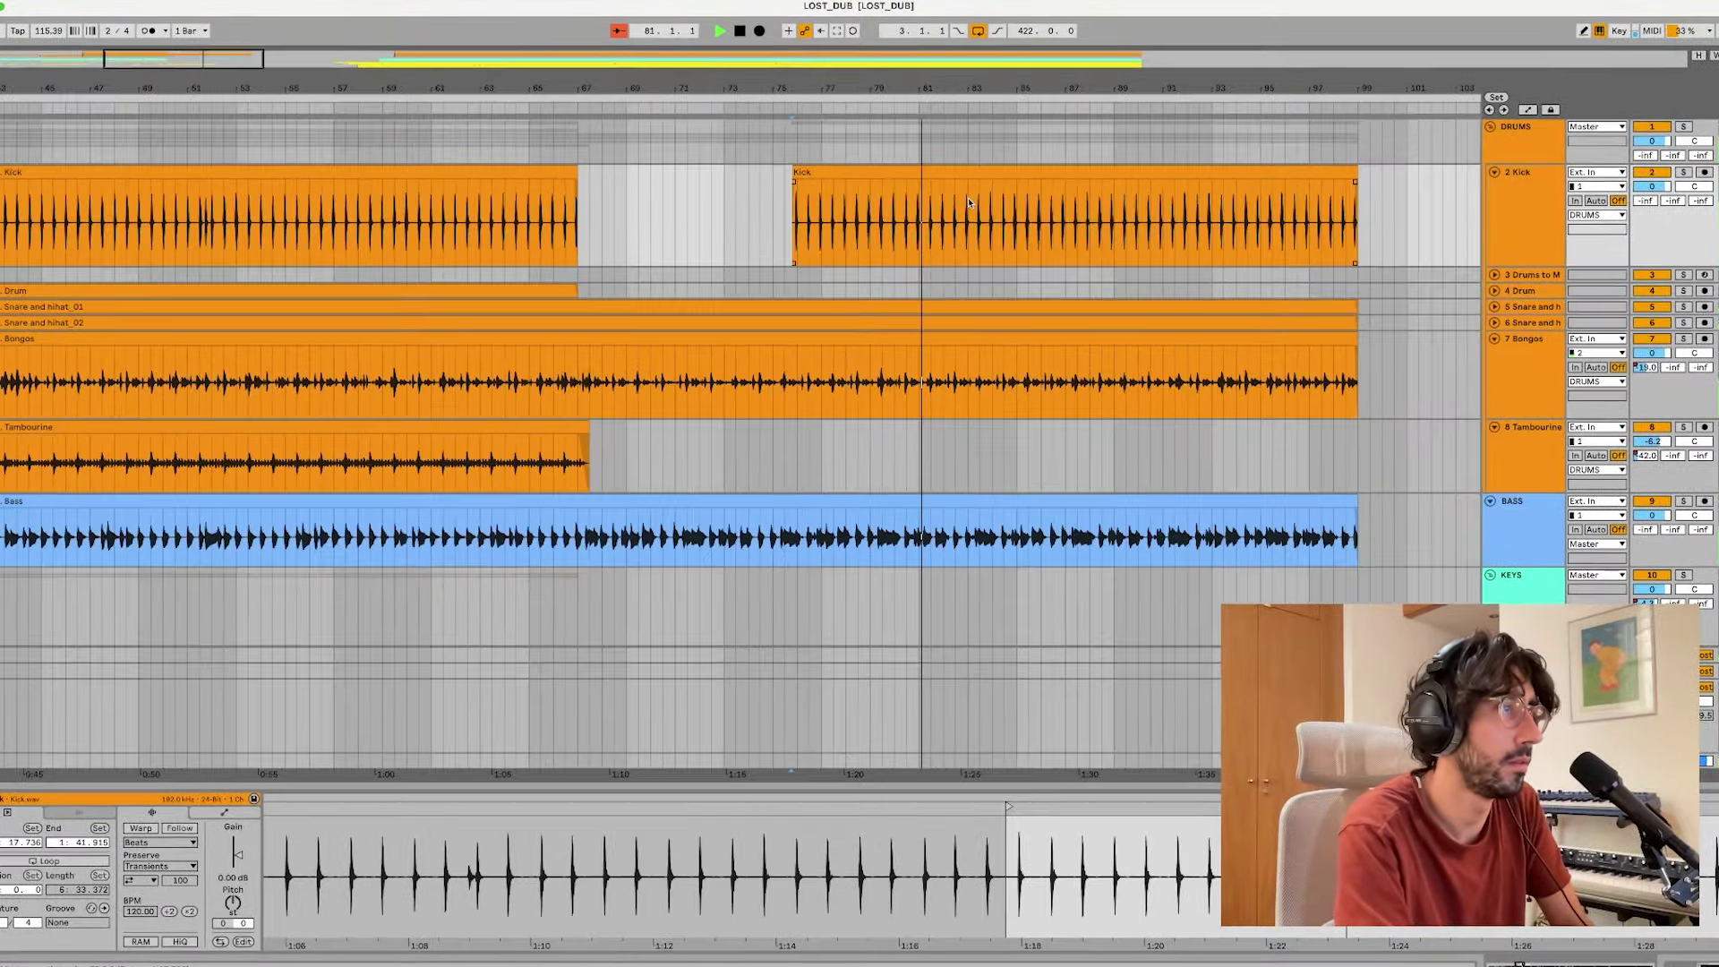
pyautogui.press('a')
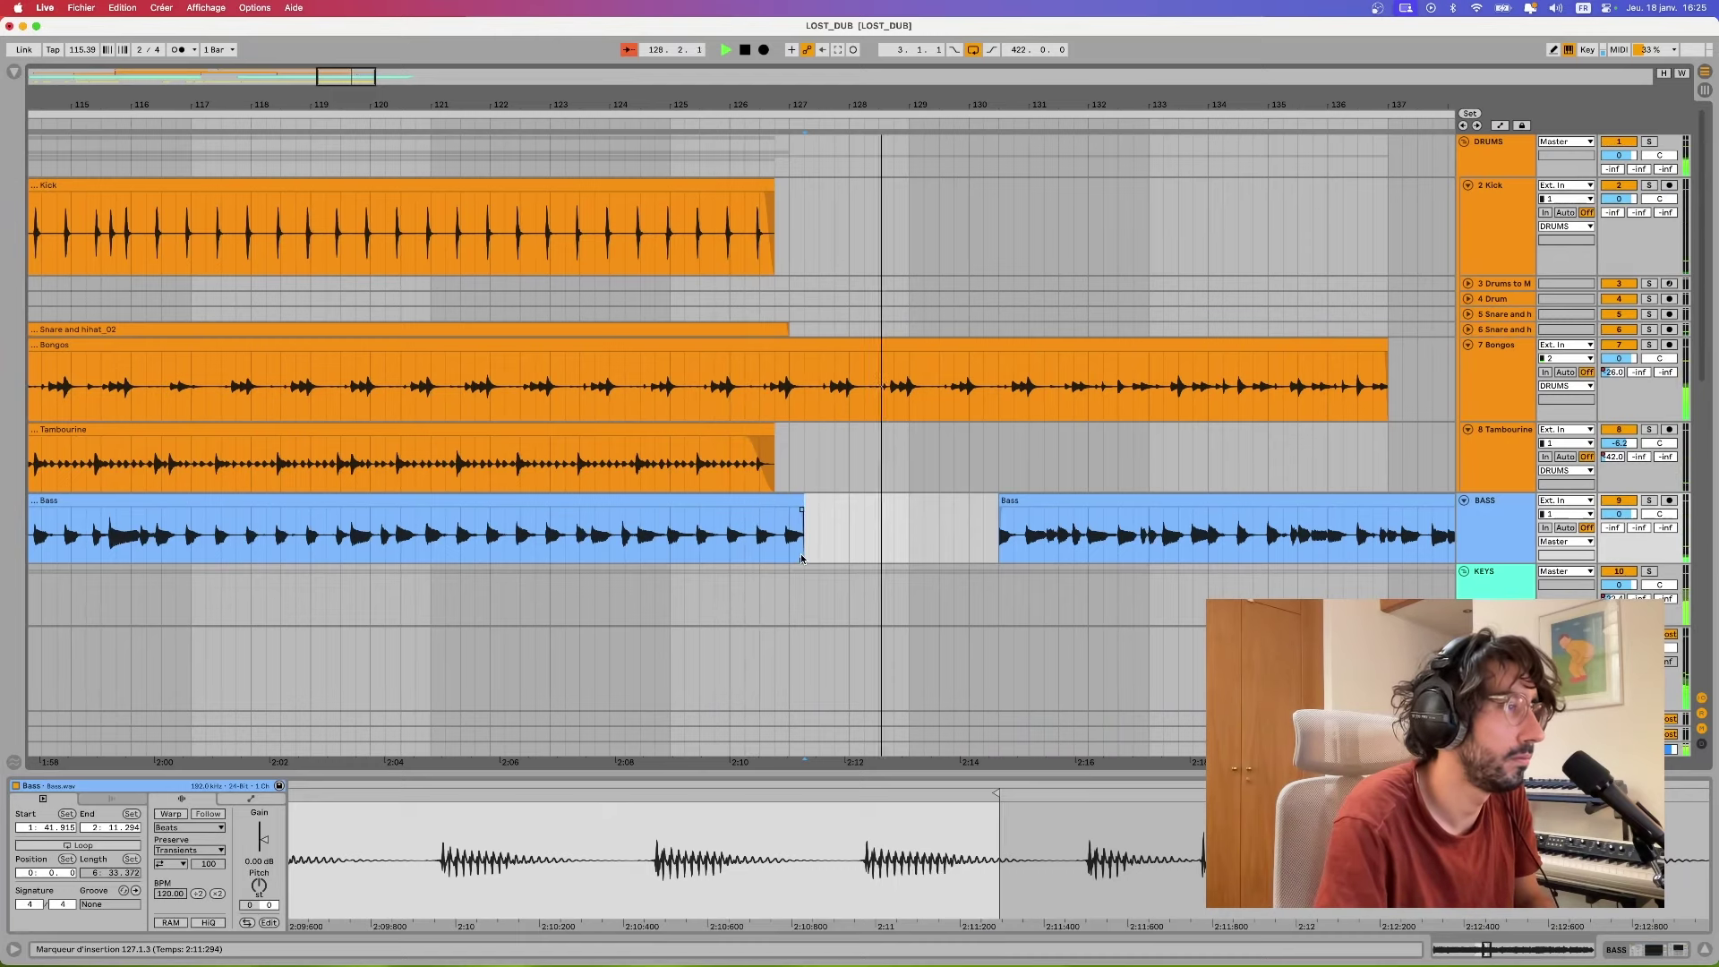
# - Delete the Bass clip that follows the gap after bar 127
pyautogui.click(1045, 501)
pyautogui.press('Delete')
# - Extend the Vocal Chorus_02 clip to bar 139 and remove the last bar of Vocal Chorus_01, from bar 138 to 139
pyautogui.scroll(-5, 986, 524)
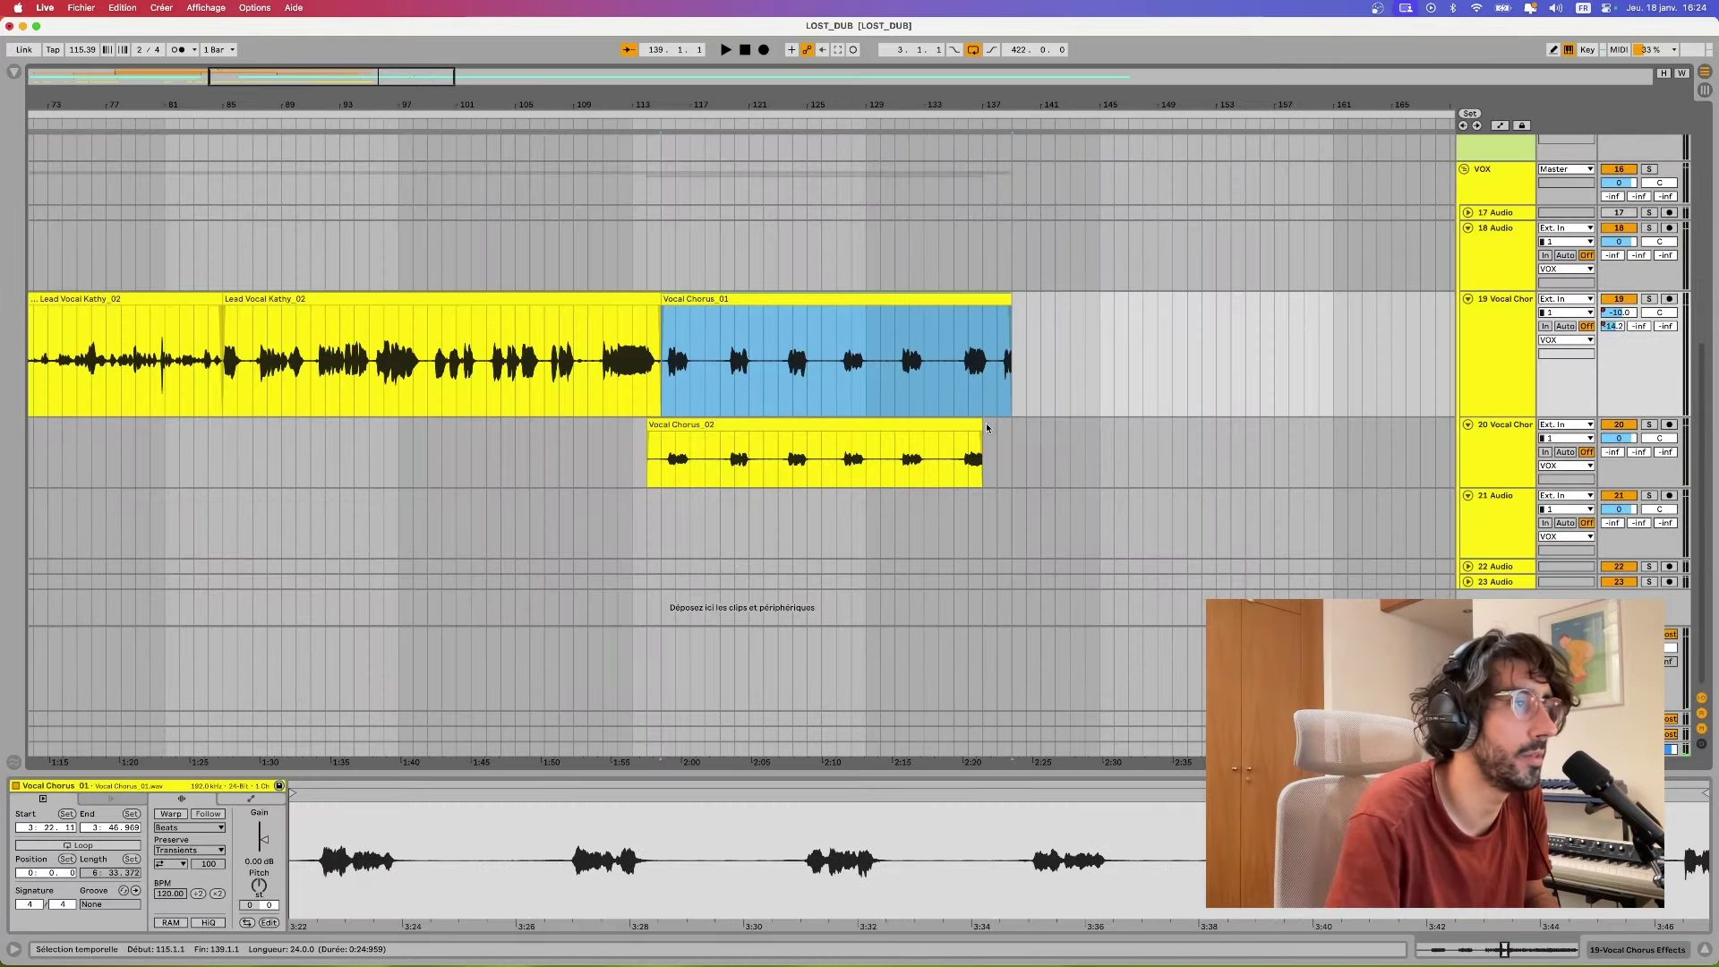
pyautogui.moveTo(988, 428); pyautogui.dragTo(1003, 417)
pyautogui.click(1013, 351)
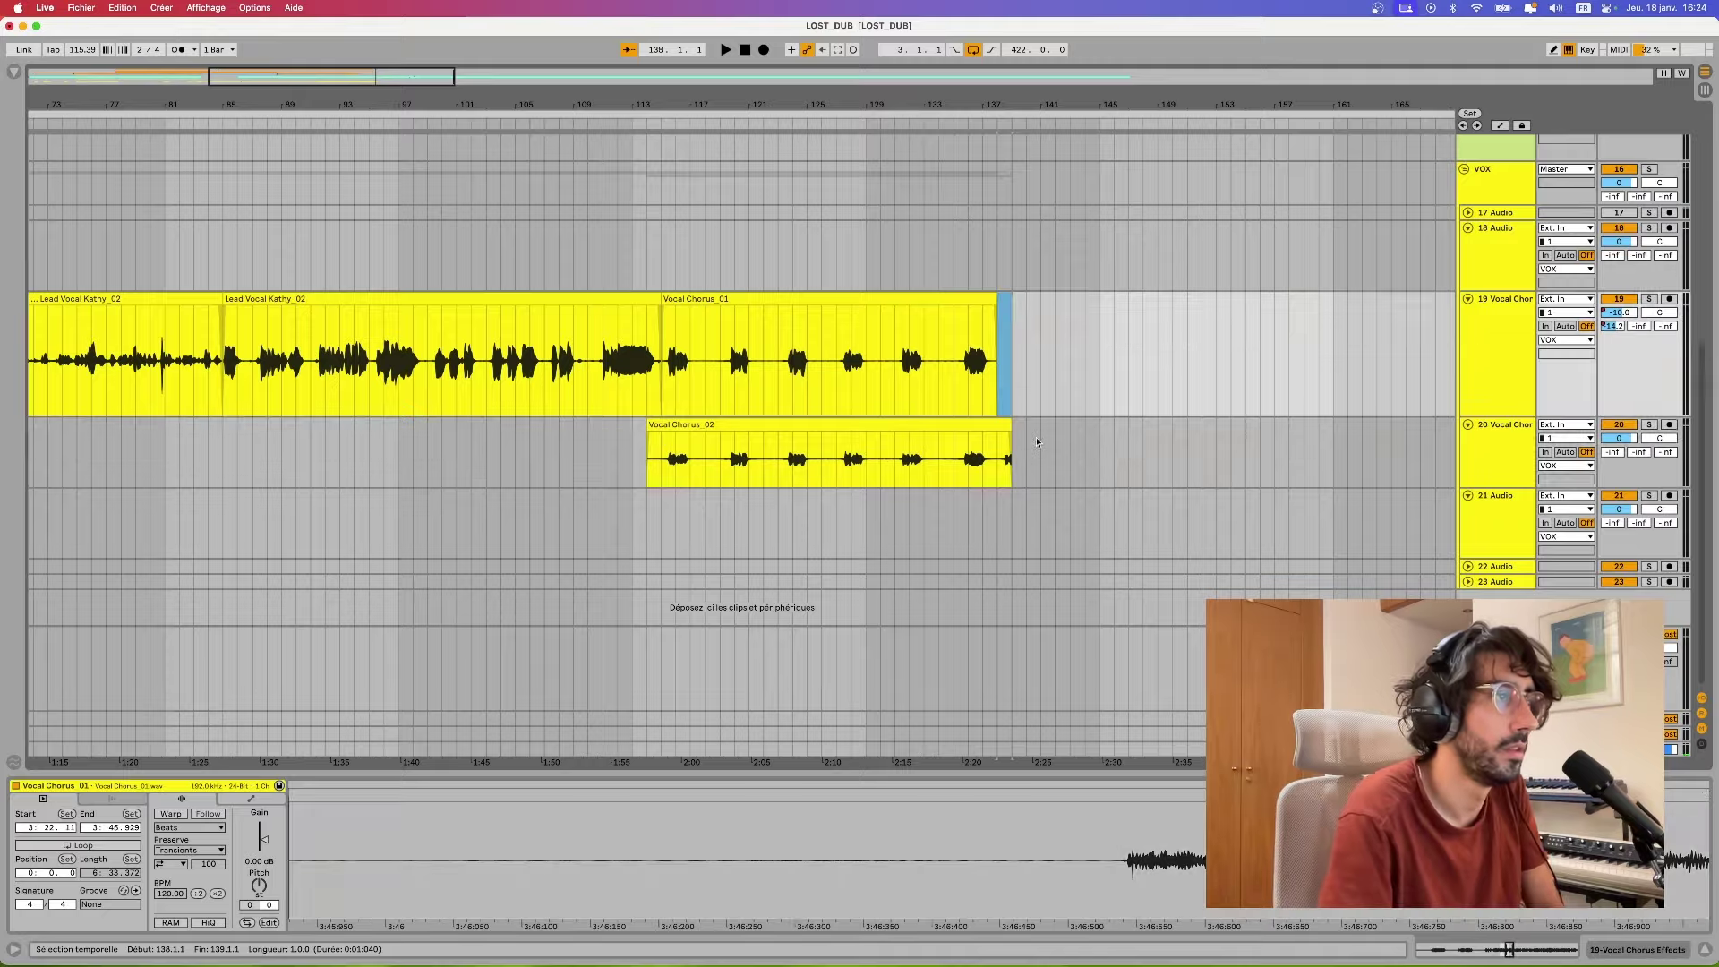